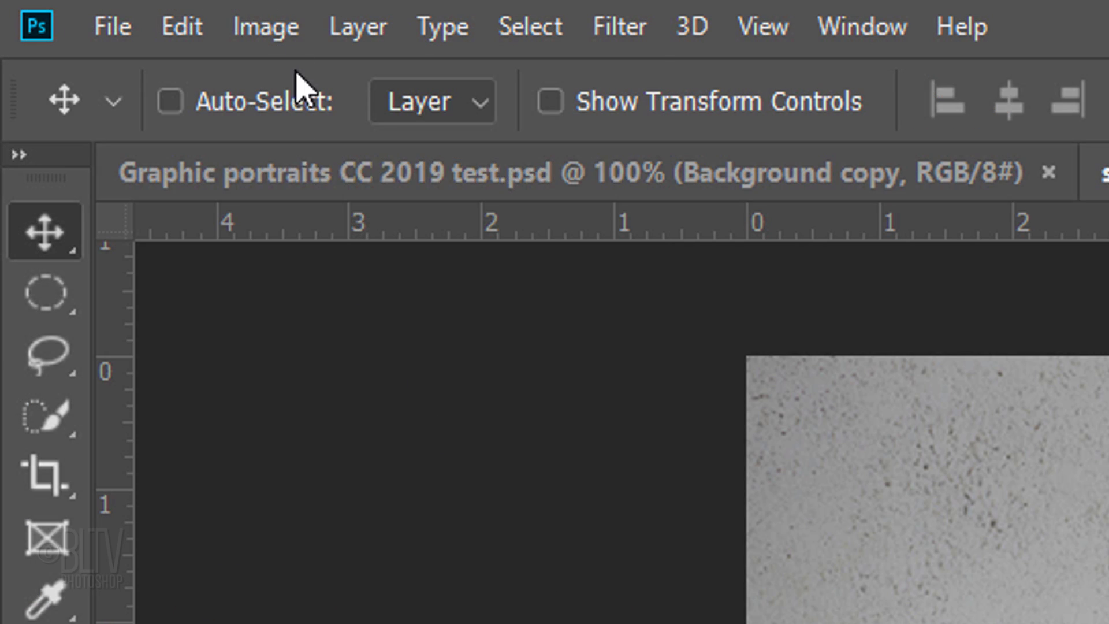
Check the portrait's image size: 936 × 882 pixels at 72 pixels/inch, leaving it unchanged.
left_click(78, 9)
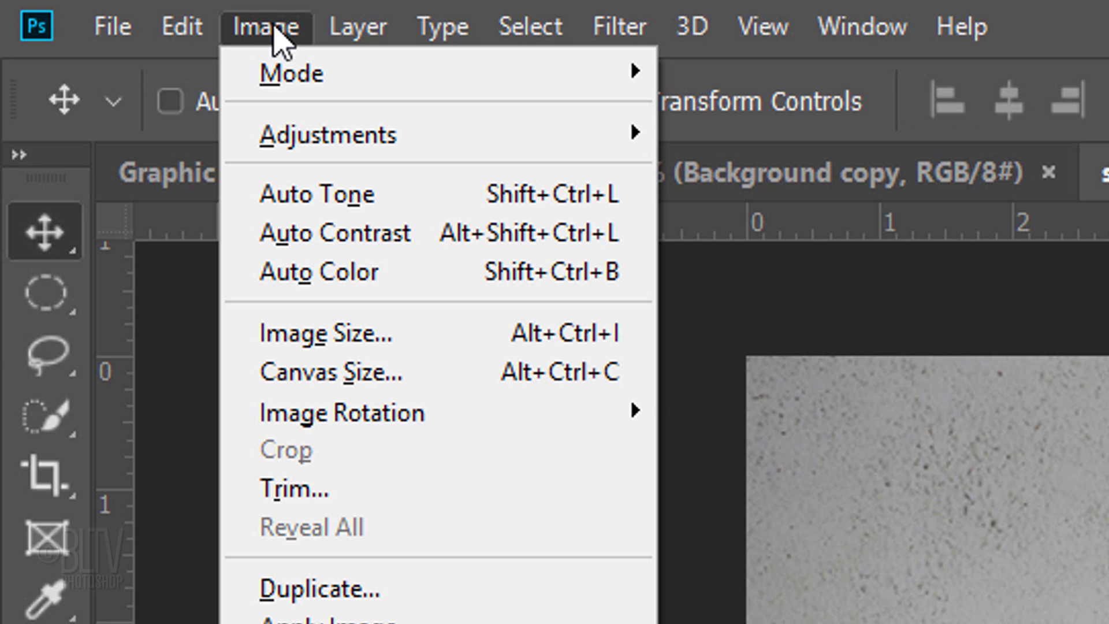
left_click(324, 351)
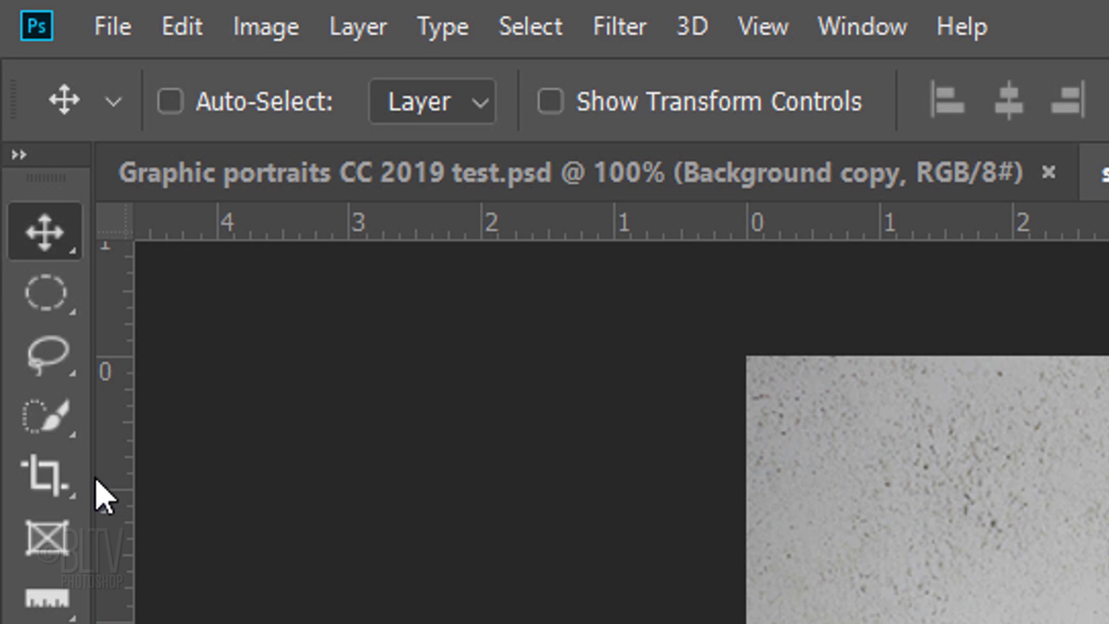
Switch to the Quick Selection tool to paint a selection over the bearded man.
left_click(52, 420)
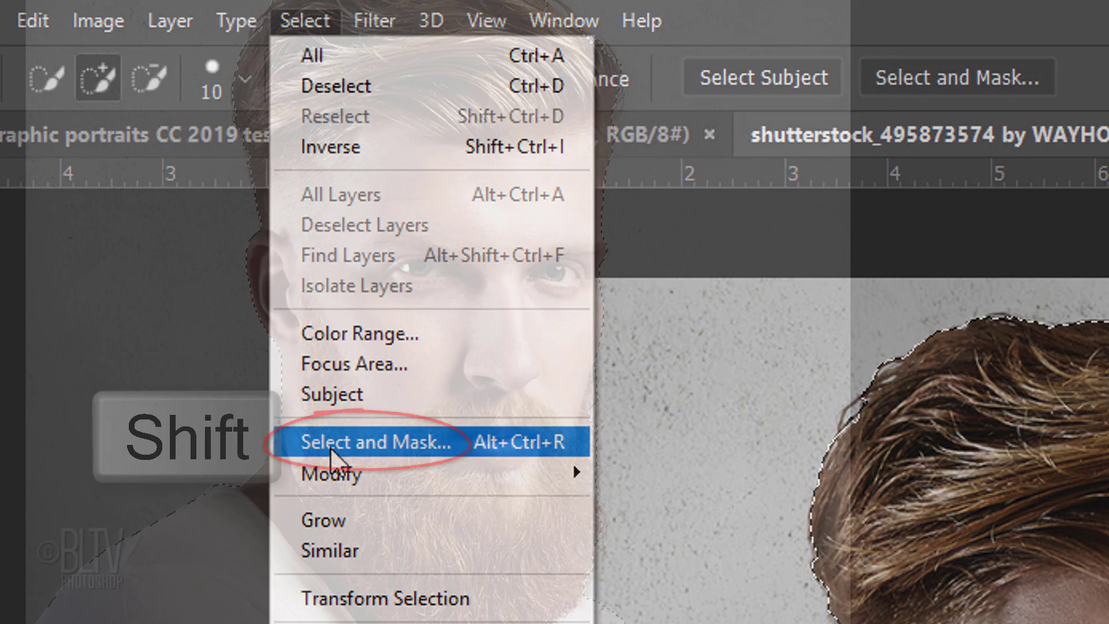
In Refine Edge, enable Smart Radius with a 3.7 px radius.
left_click(332, 443, "shift")
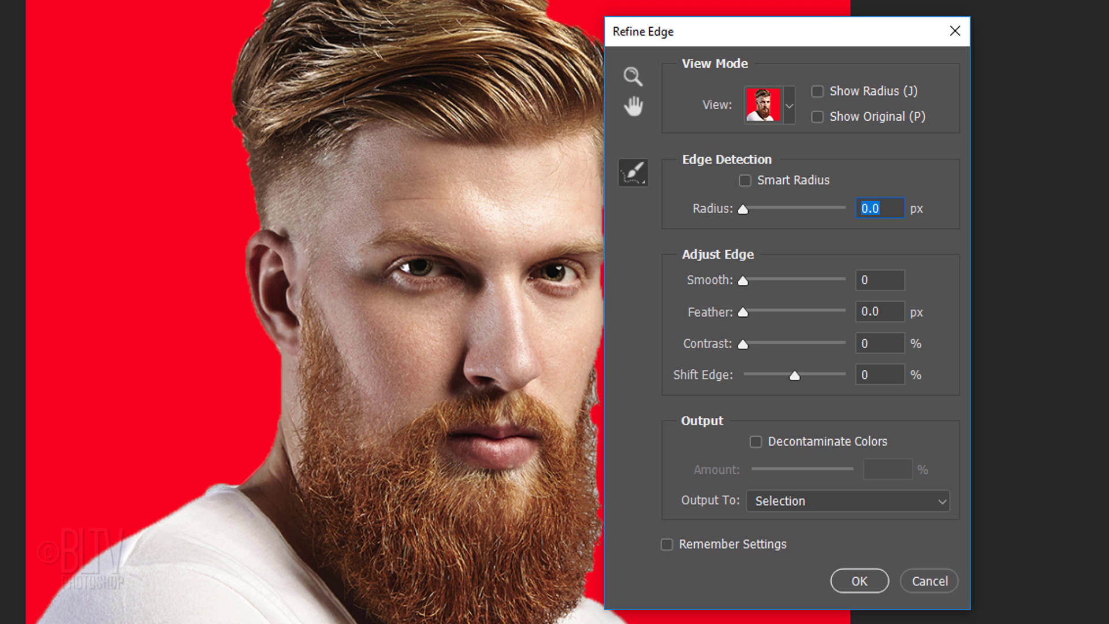
left_click(745, 181)
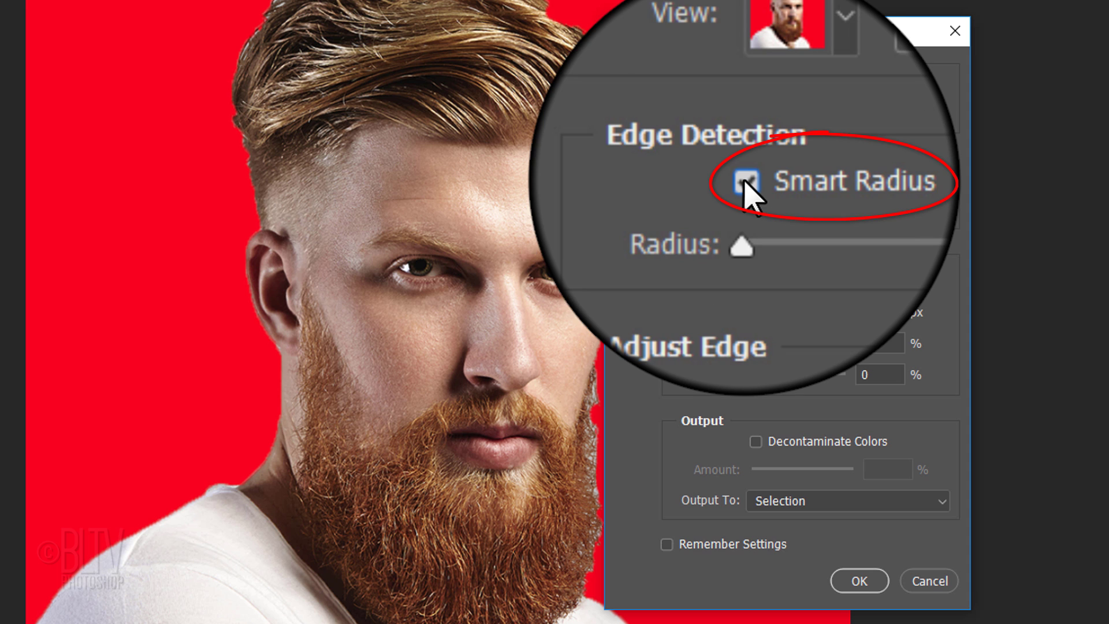
left_click_drag(741, 43, 803, 48)
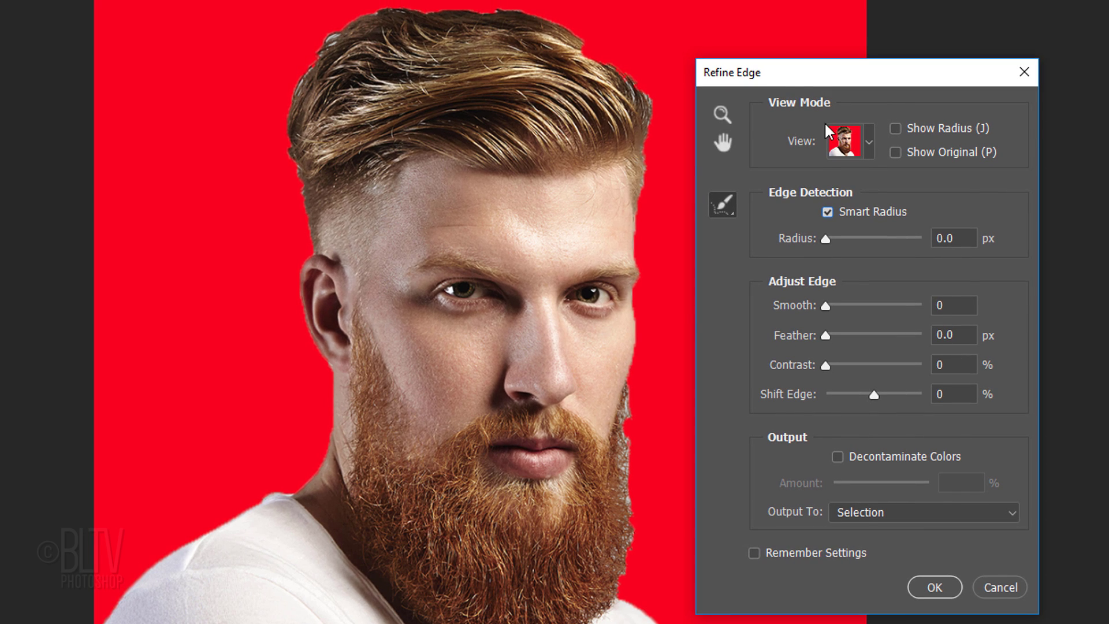
left_click_drag(826, 240, 834, 239)
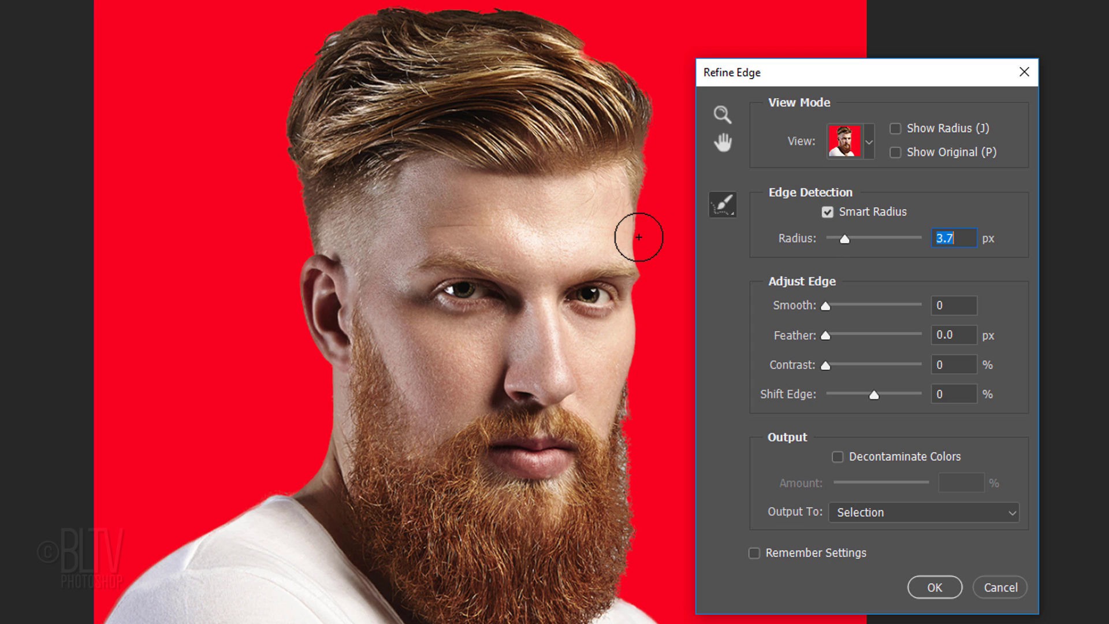
Brush the hair and beard edges to refine them, and enable Decontaminate Colors.
key("Caps_Lock")
key("bracketleft")
key("bracketright")
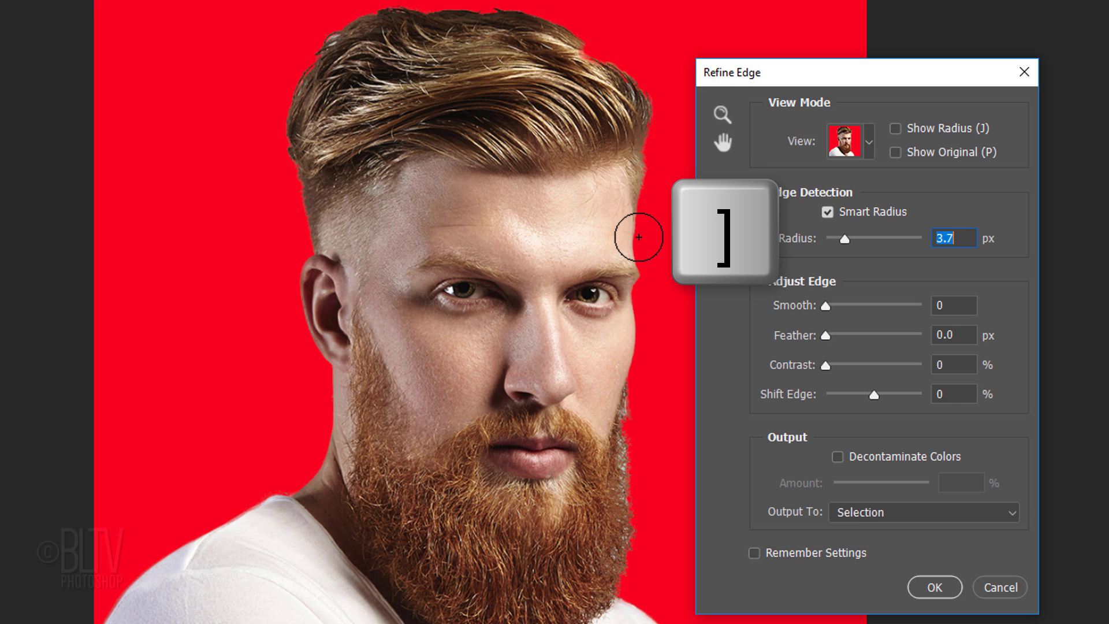
mouse_move(649, 204)
left_mouse_down()
mouse_move(335, 31)
mouse_move(295, 217)
left_mouse_up()
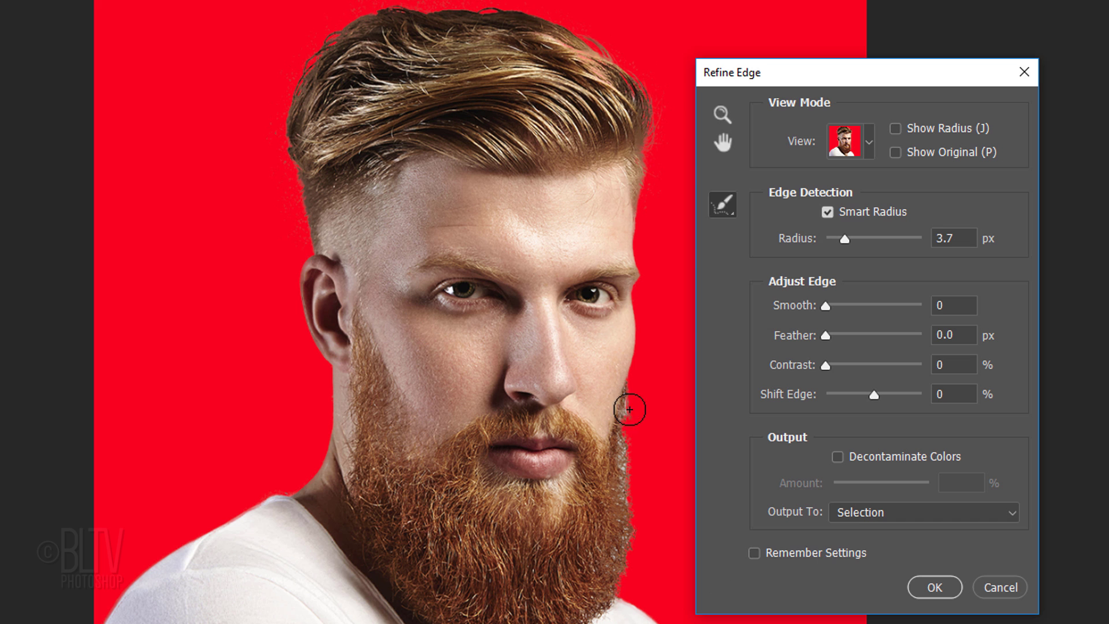
left_click_drag(629, 409, 619, 577)
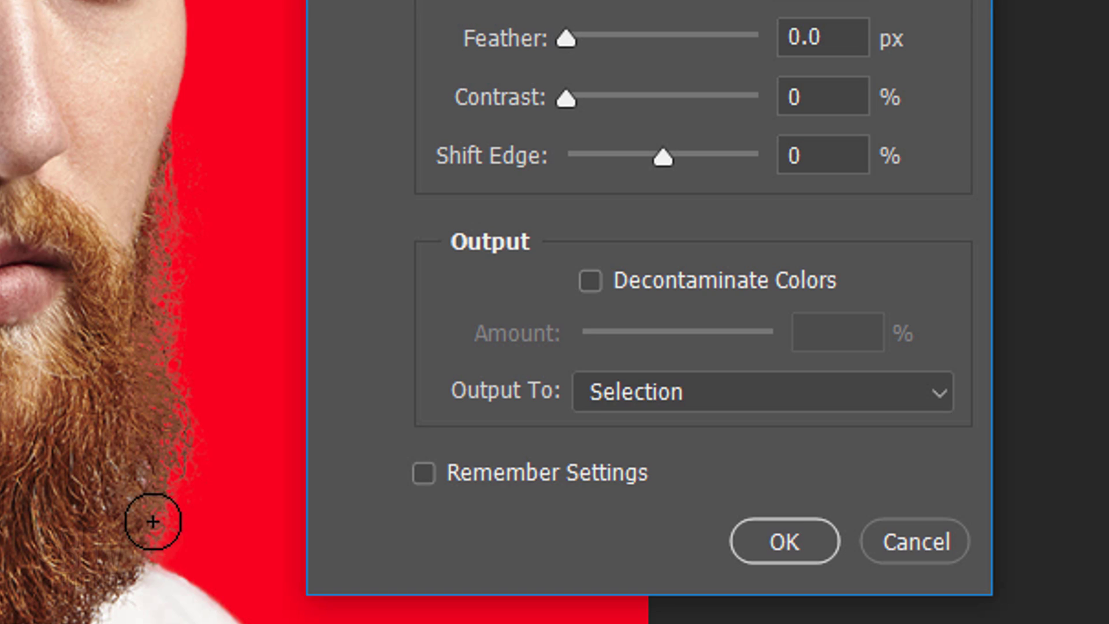
left_click(589, 282)
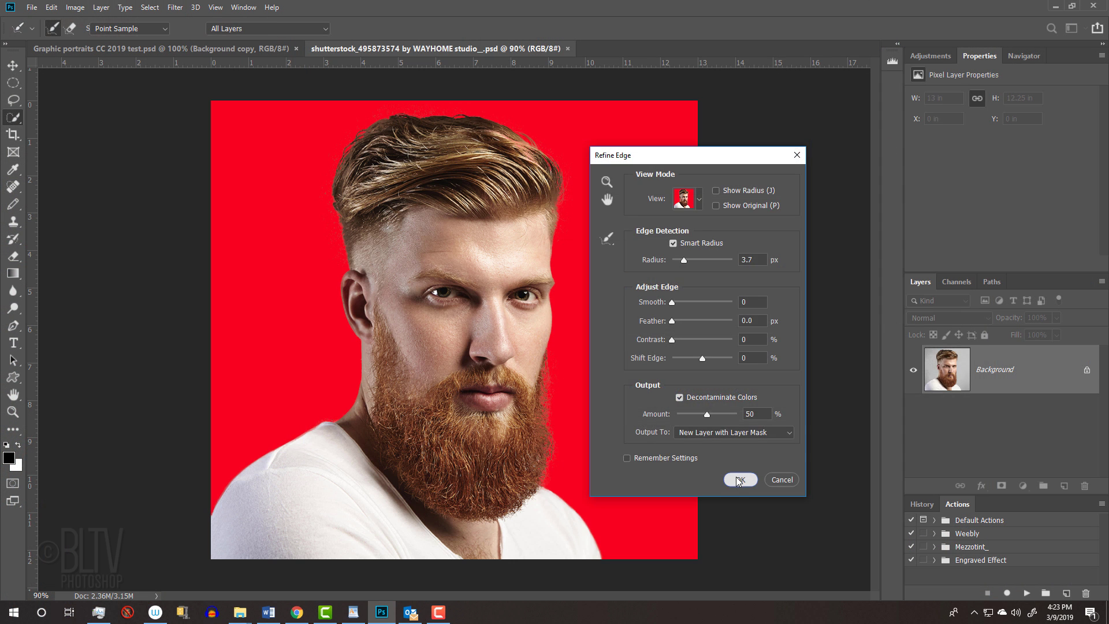
Apply the edge refinement and convert the cut-out layer into a smart object.
left_click(739, 481)
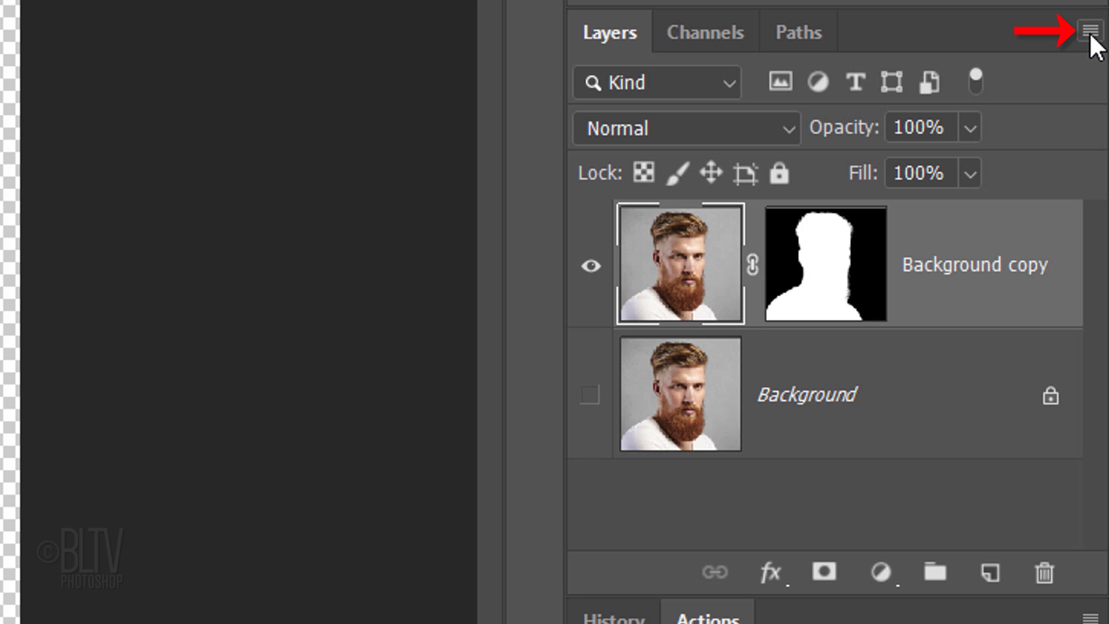
left_click(1090, 34)
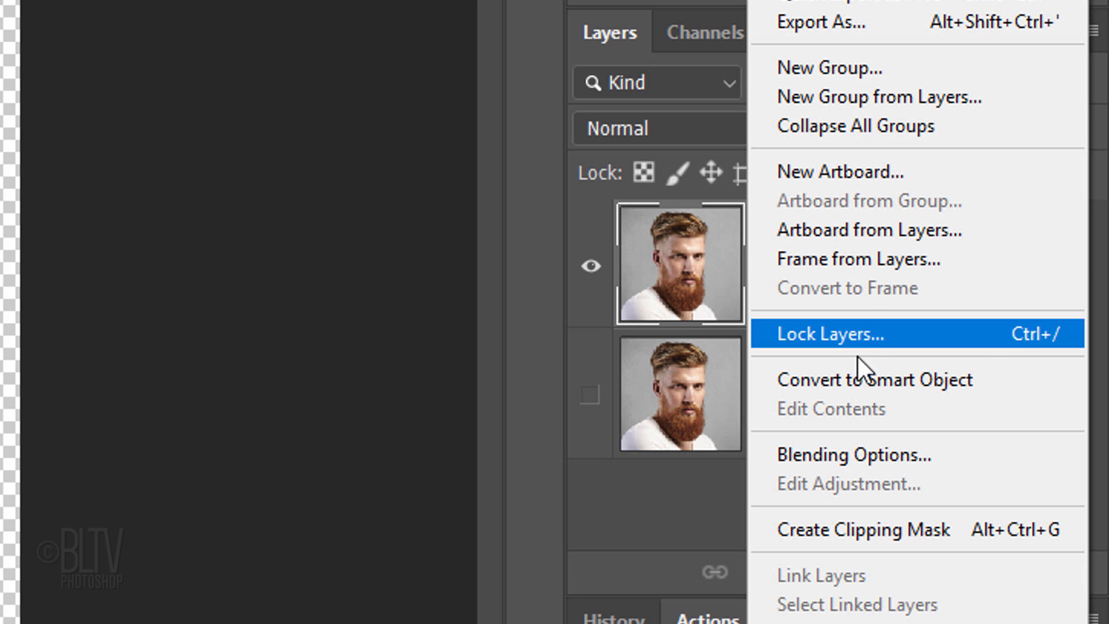
left_click(851, 379)
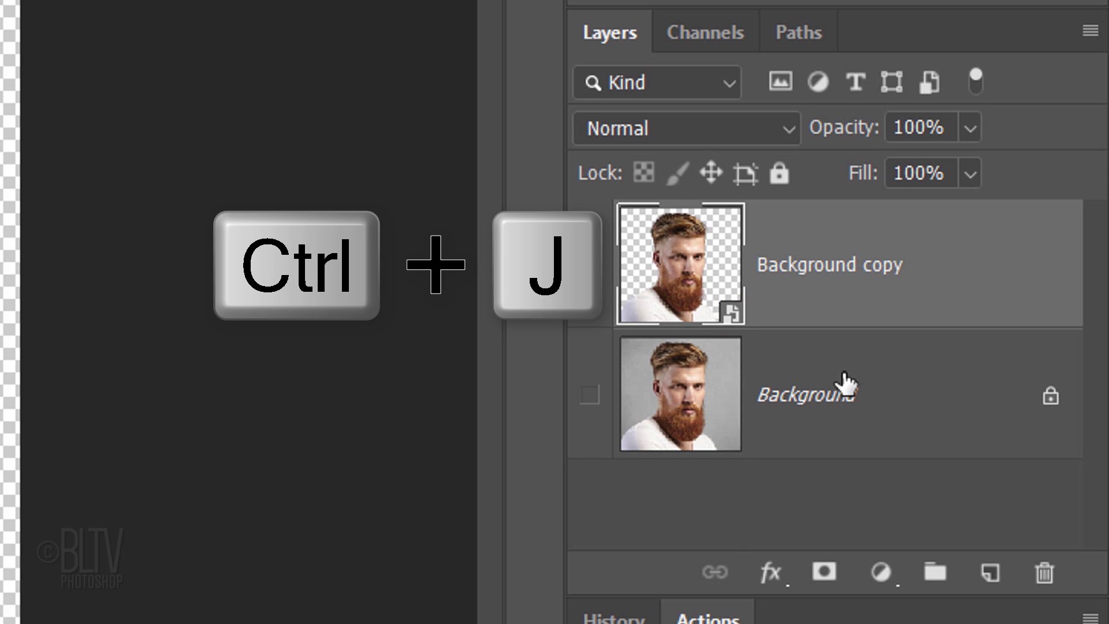
Duplicate the smart object, rename the copy 'Color Halftone', and hide it.
key("ctrl+j")
double_click(824, 282)
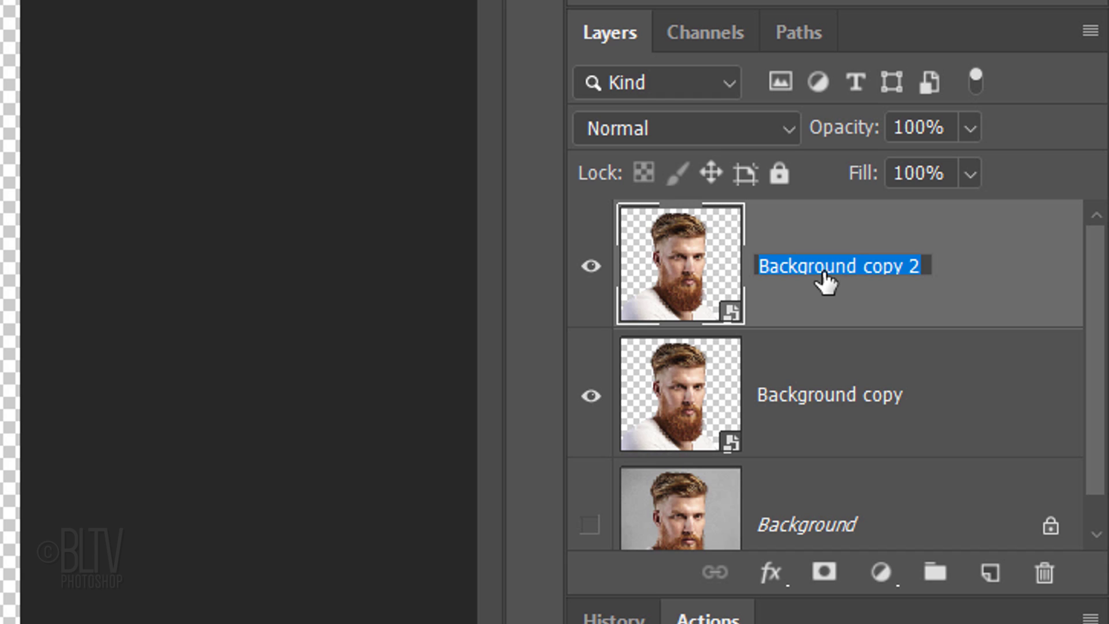
type("Color Halfto")
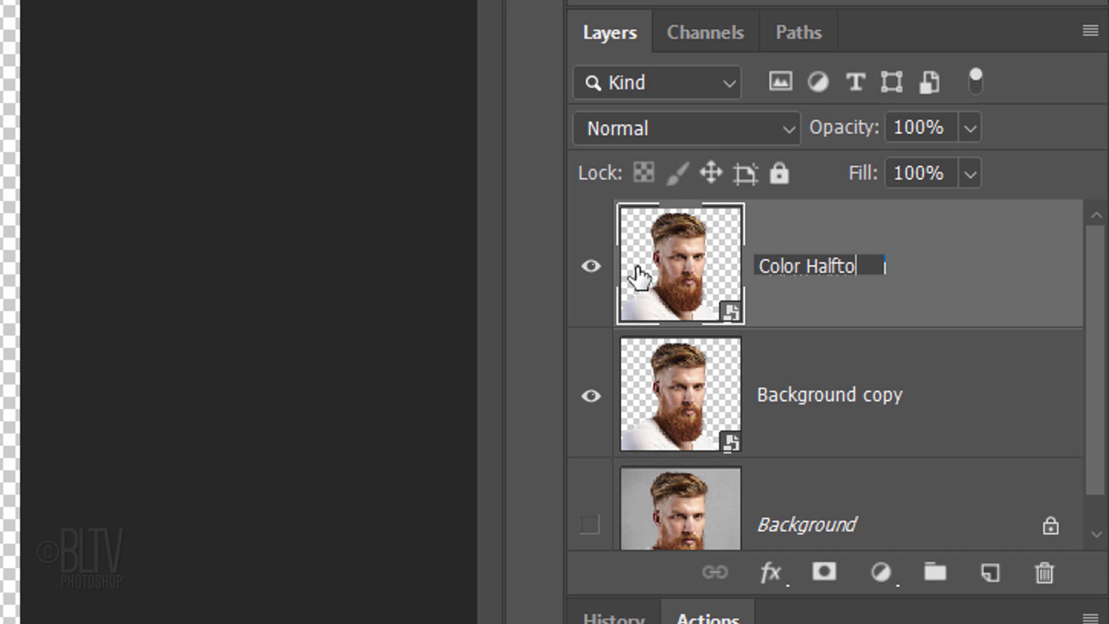
type("ne")
key("Return")
left_click(592, 274)
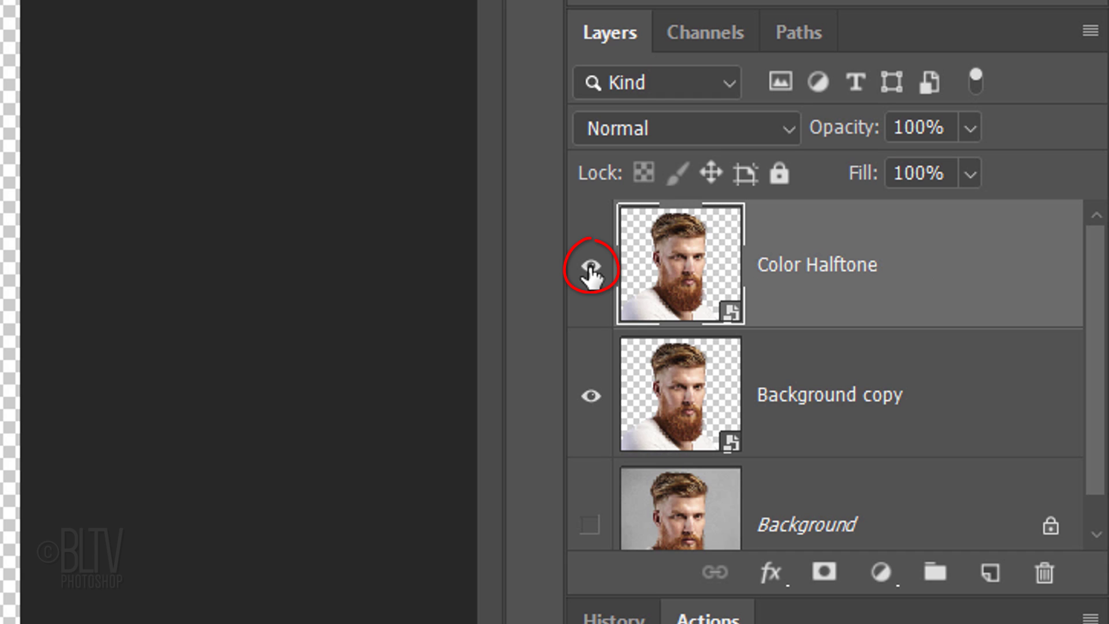
left_click(592, 274)
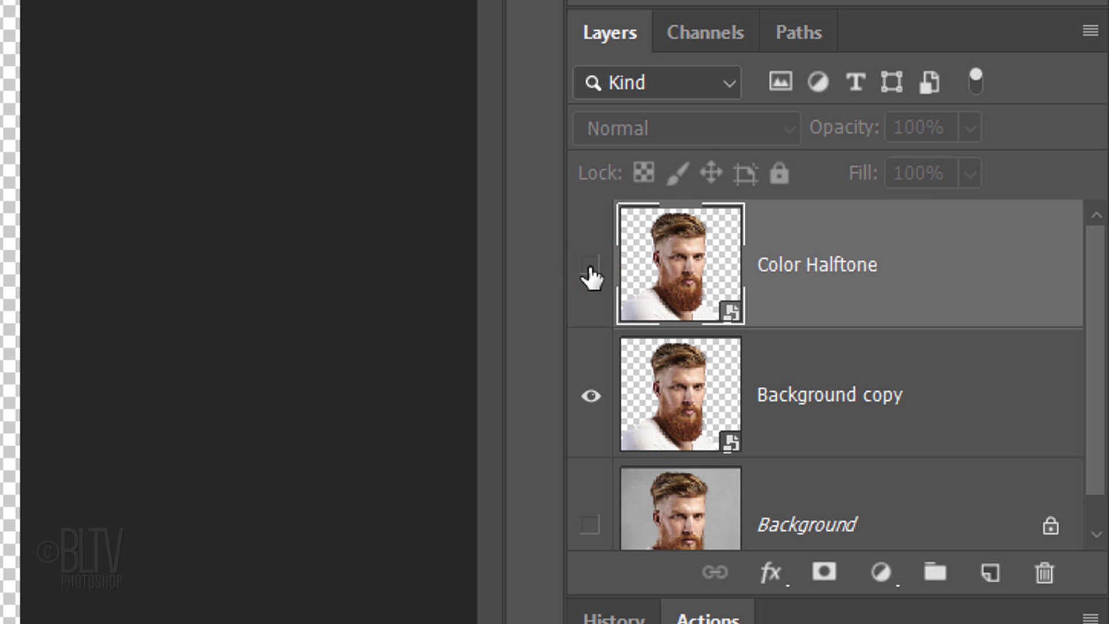
Add Layer 1 directly above the Background and fill it with white.
left_click(672, 512)
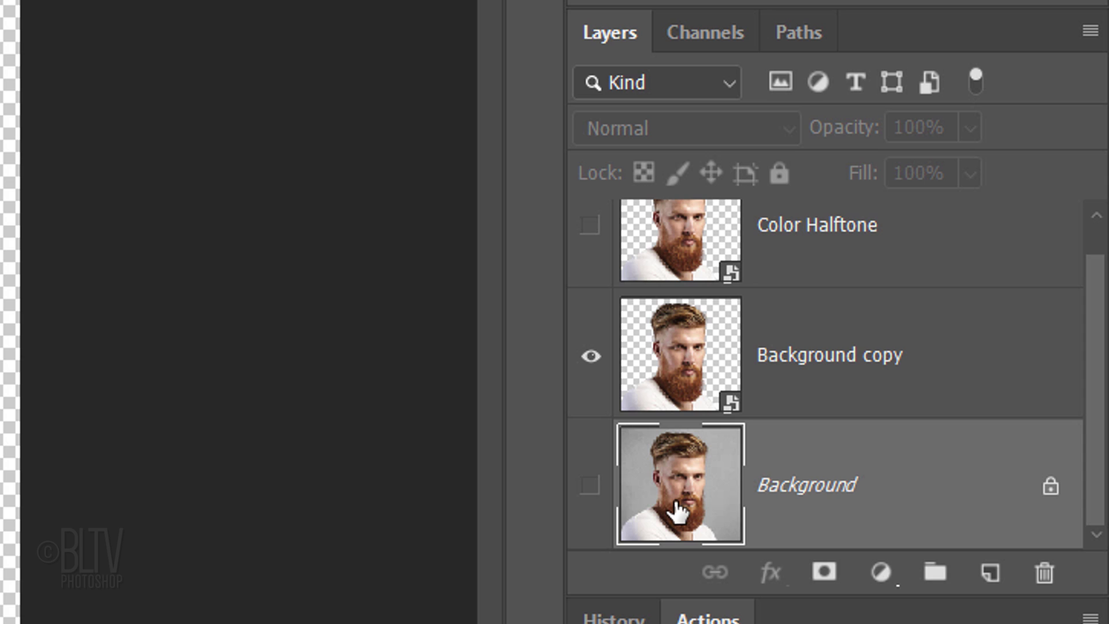
left_click(988, 578)
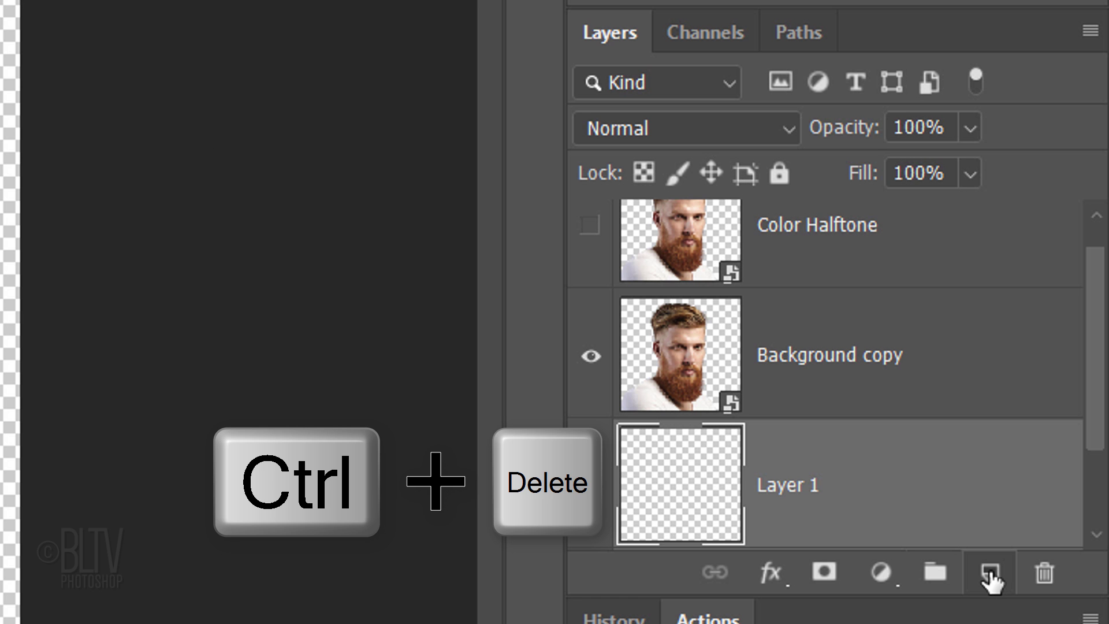
key("ctrl+Delete")
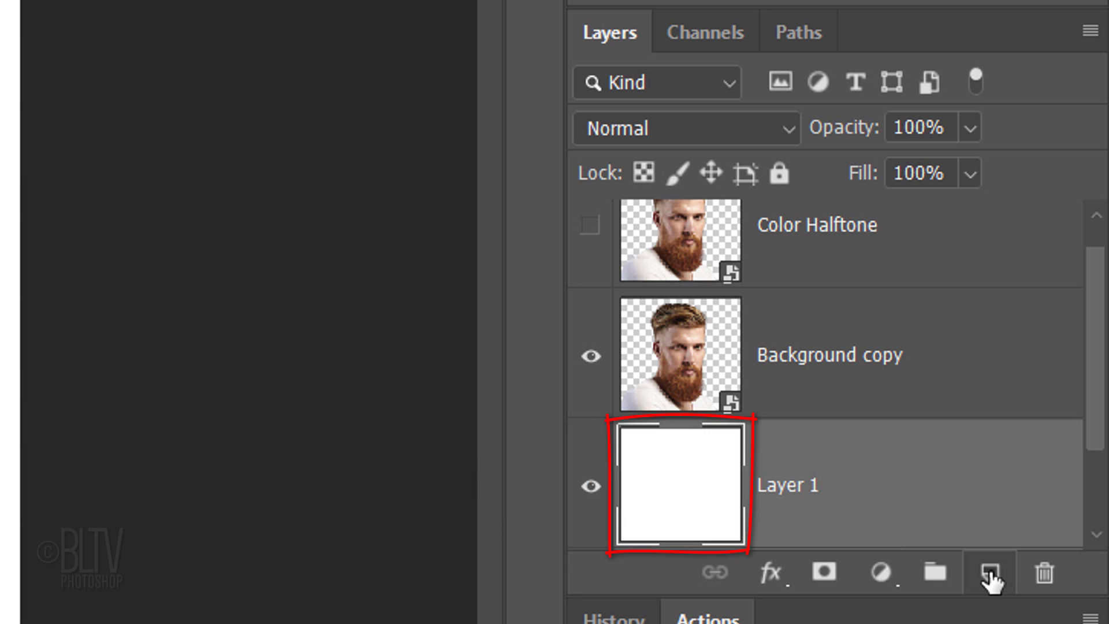
Give Layer 1 a Black, White Gradient Overlay at 80% opacity, then start editing its scale.
double_click(919, 495)
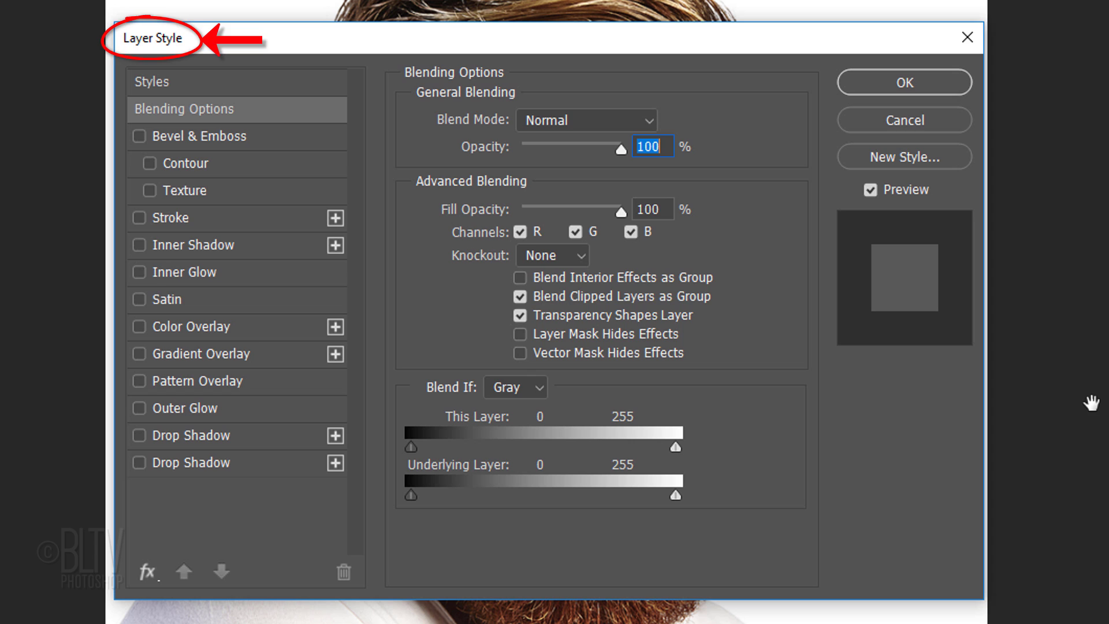
left_click(207, 354)
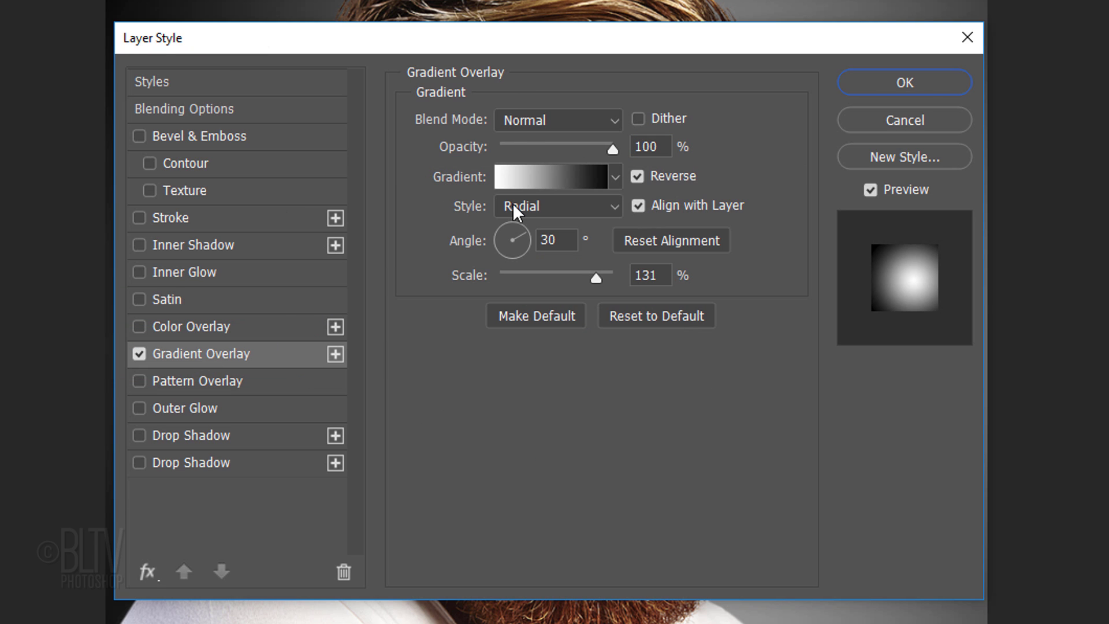
left_click(546, 184)
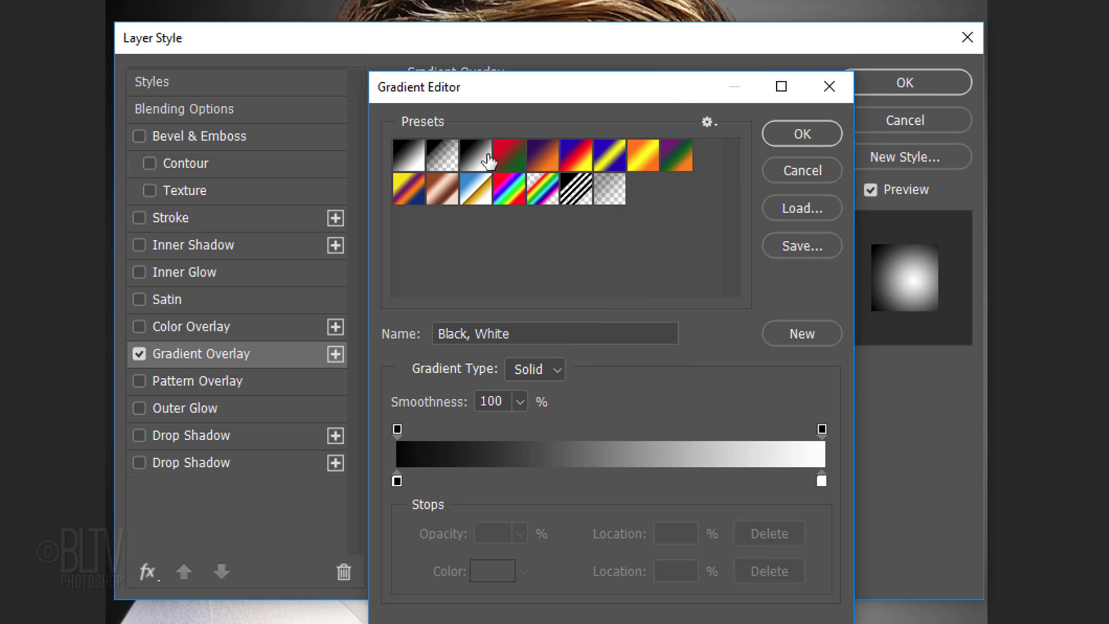
left_click(791, 138)
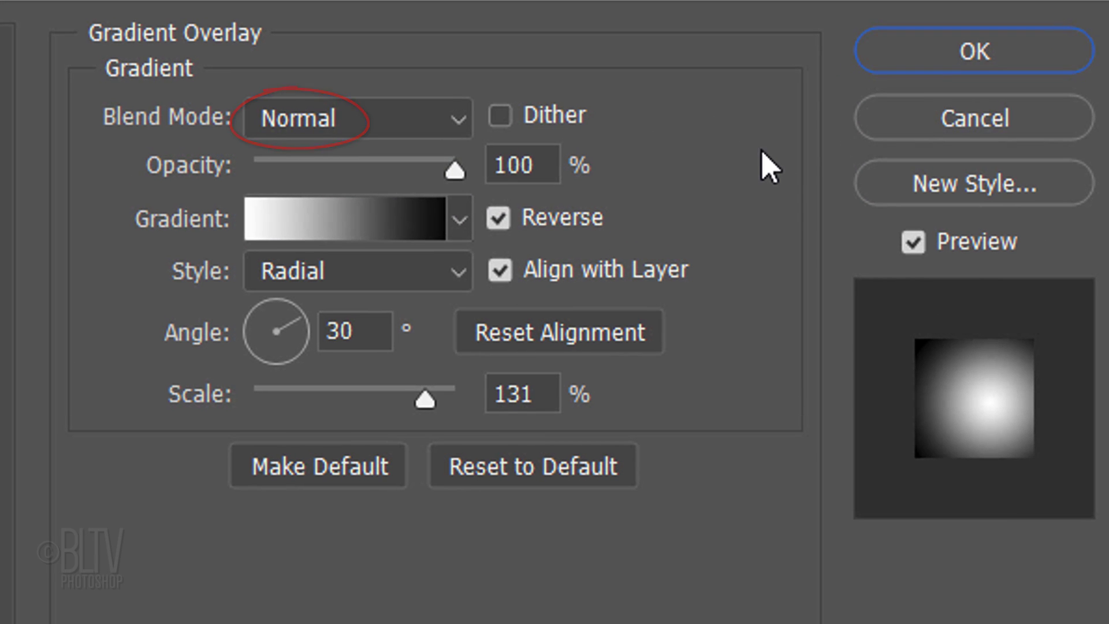
left_click(533, 164)
left_click_drag(454, 169, 415, 170)
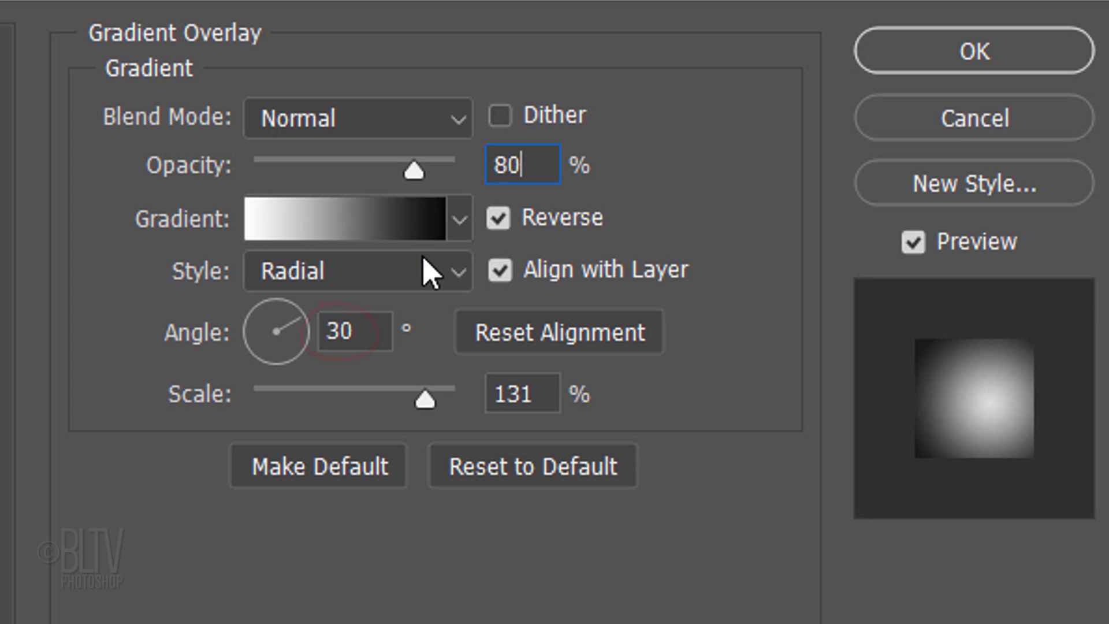
double_click(515, 394)
type("125")
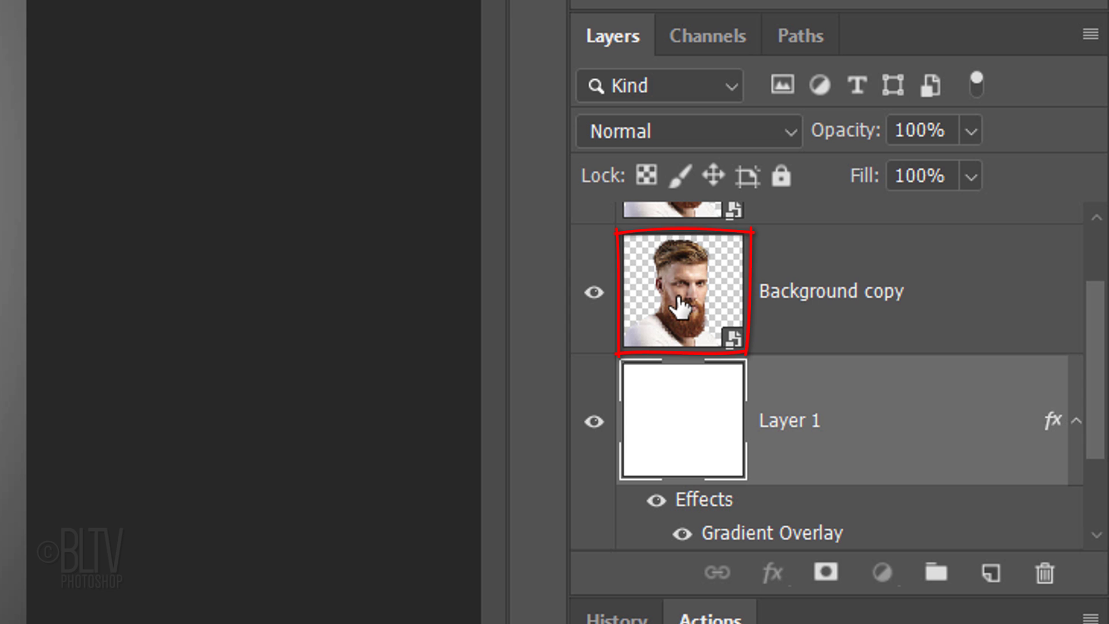
Apply Shadows/Highlights to the Background copy smart object with shadow amount 35.
left_click(679, 299)
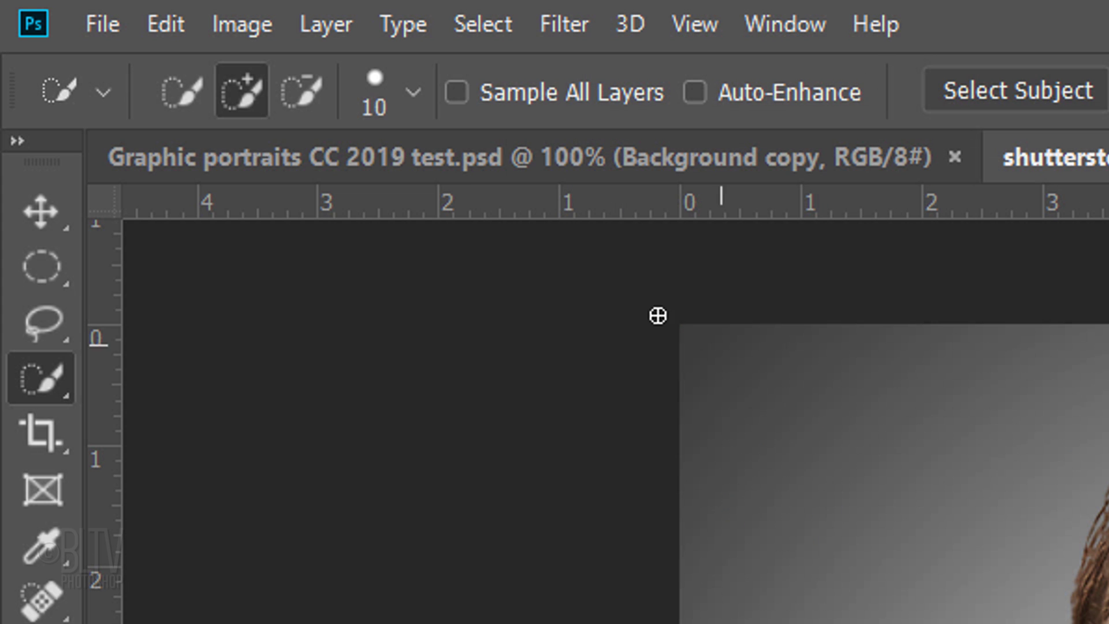
left_click(251, 26)
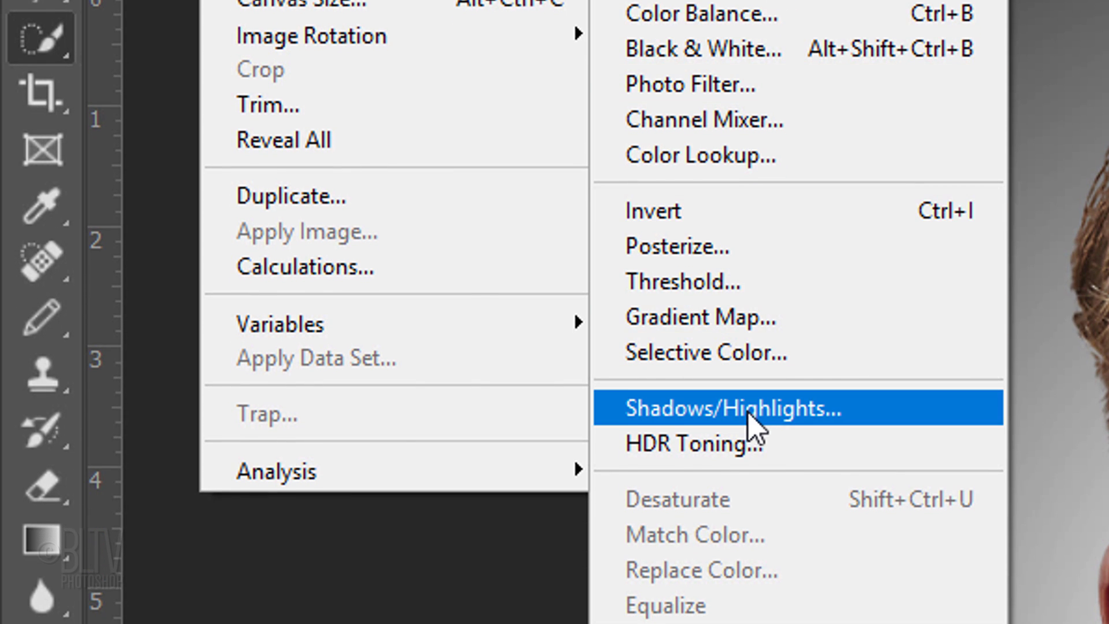
left_click(750, 414)
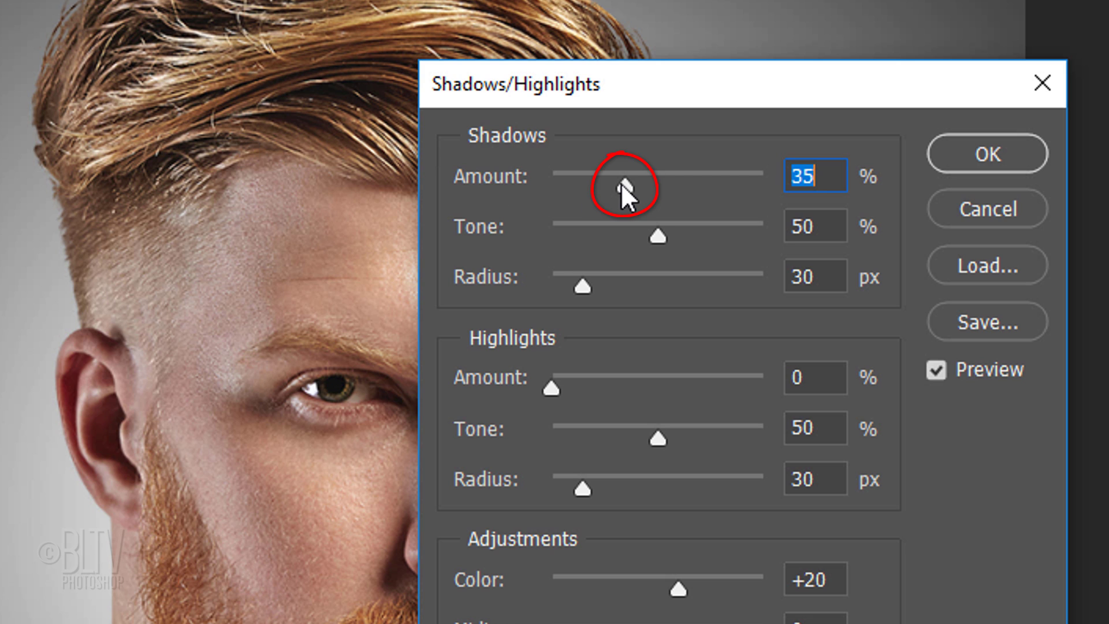
left_click_drag(621, 182, 526, 183)
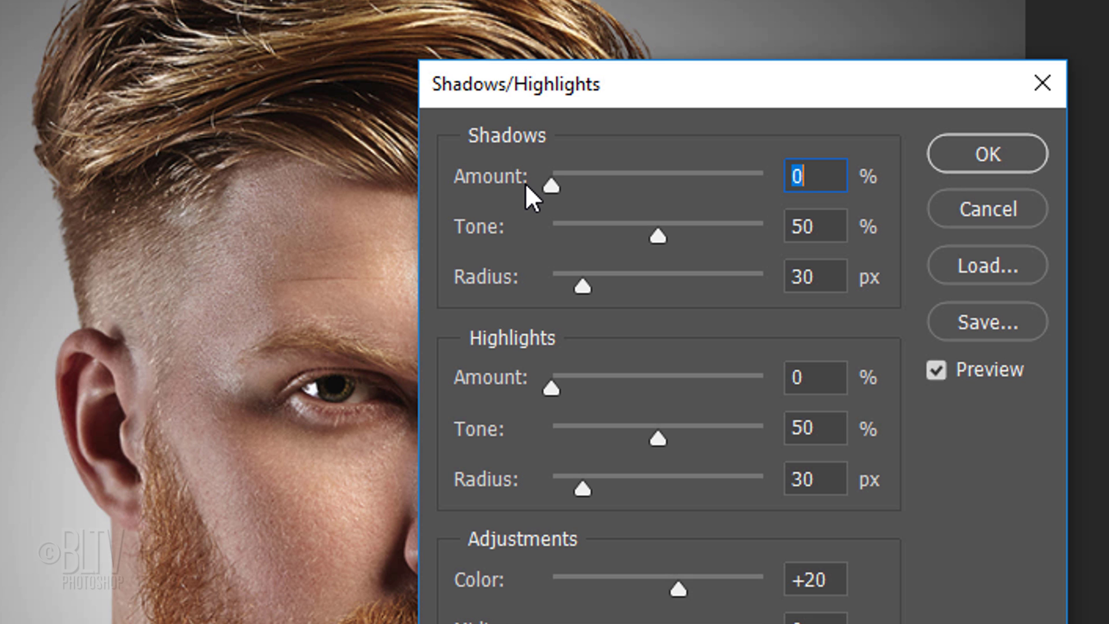
left_click_drag(526, 186, 625, 185)
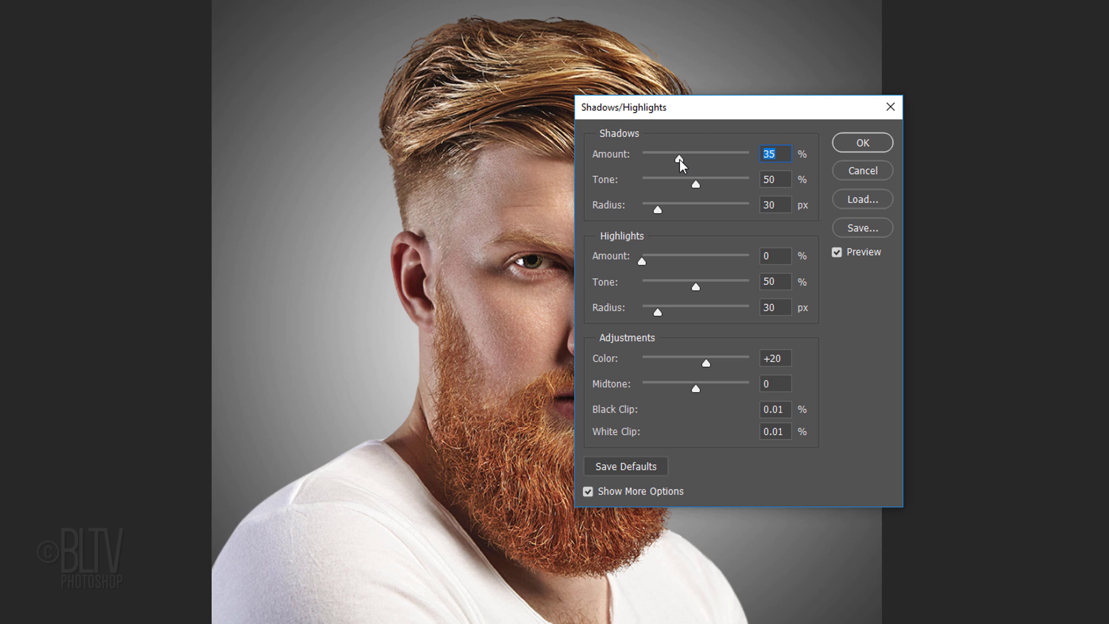
left_click(863, 145)
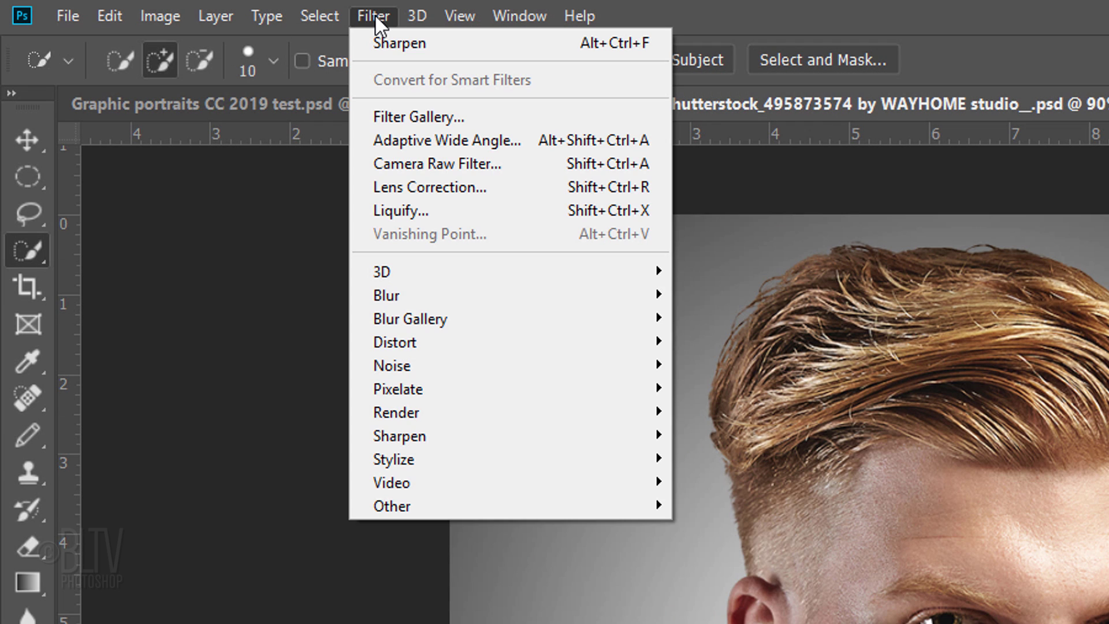
mouse_move(386, 295)
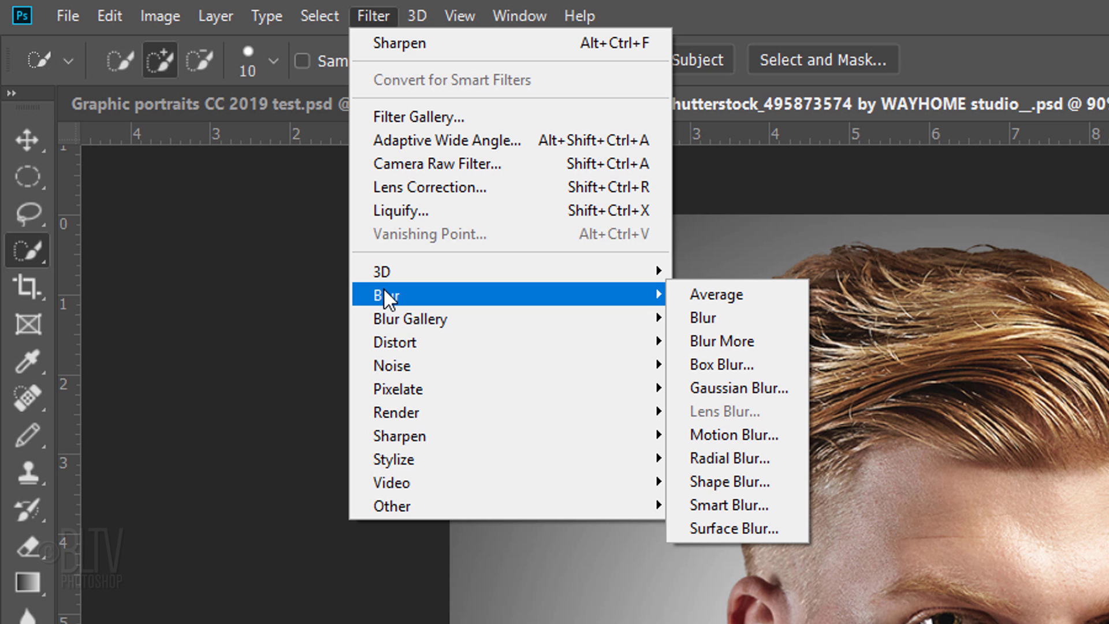
Apply a Surface Blur filter with radius 10 and threshold 50.
left_click(700, 544)
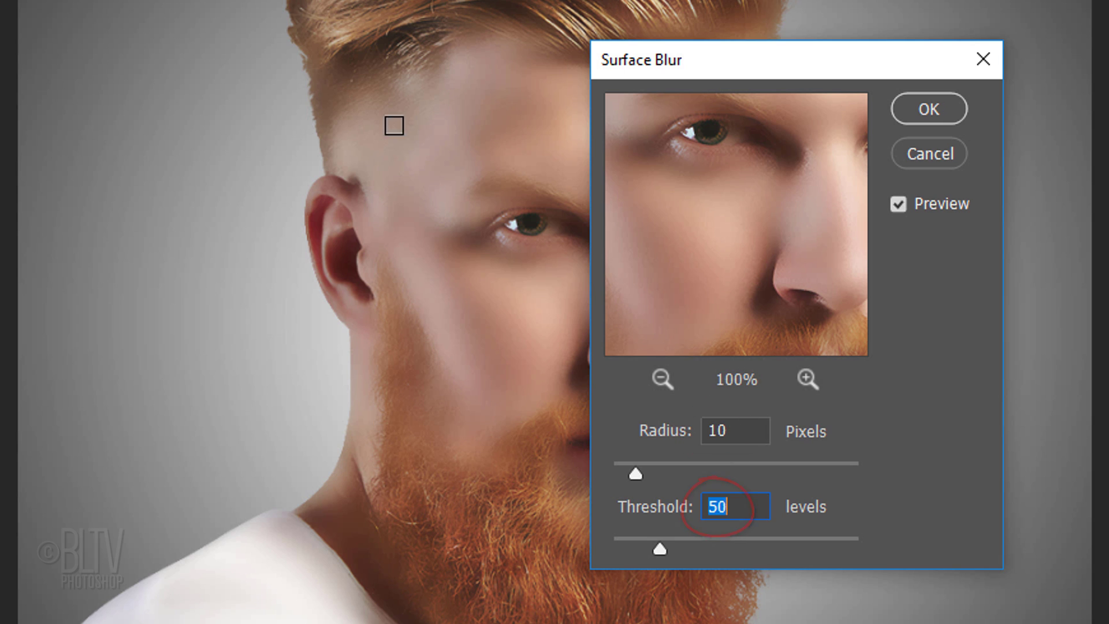
left_click(930, 113)
left_click(931, 113)
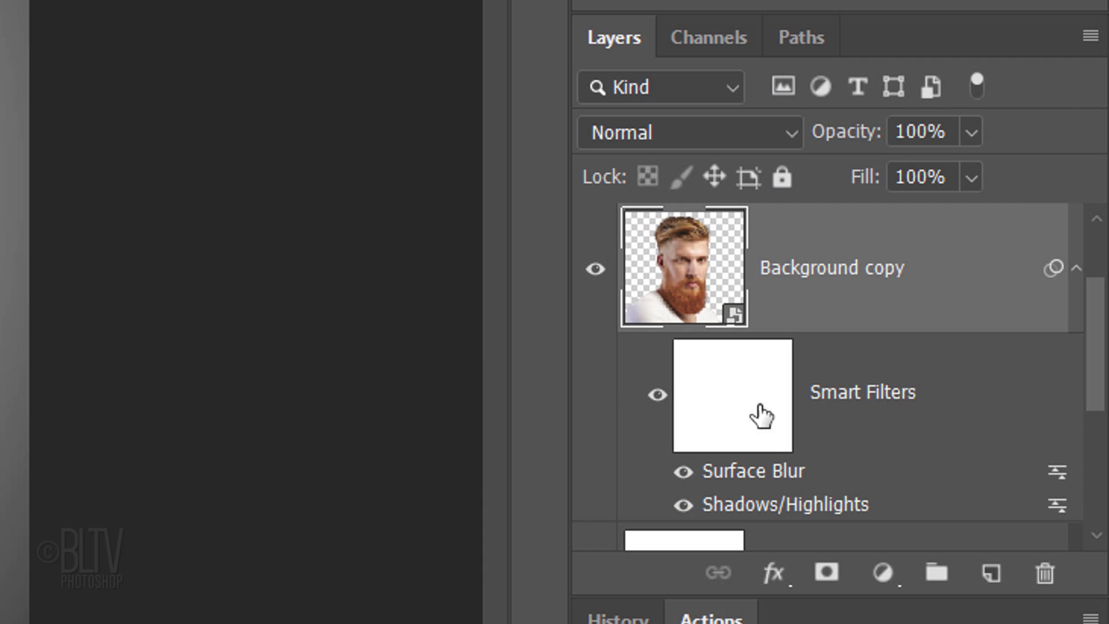
Set the Surface Blur filter's blending mode to Lighten.
double_click(1057, 474)
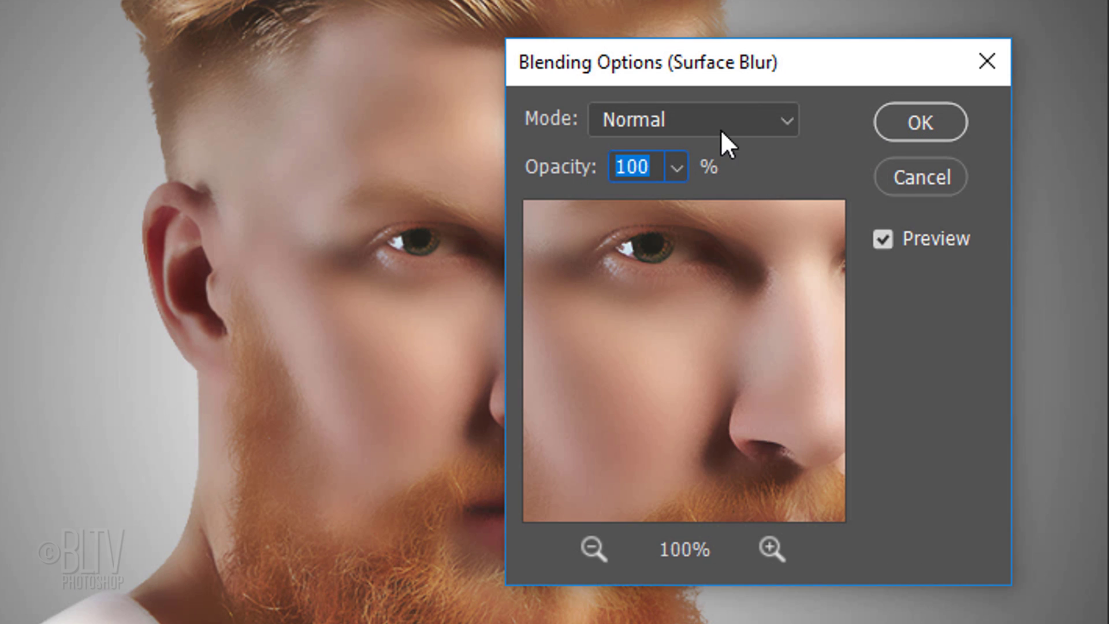
left_click(685, 122)
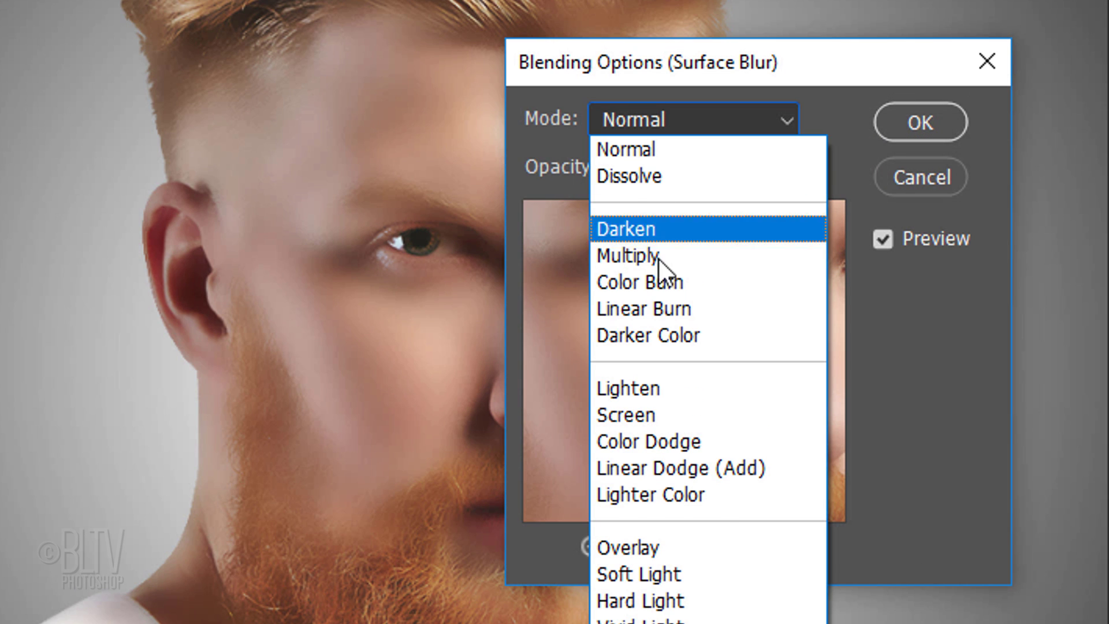
left_click(643, 390)
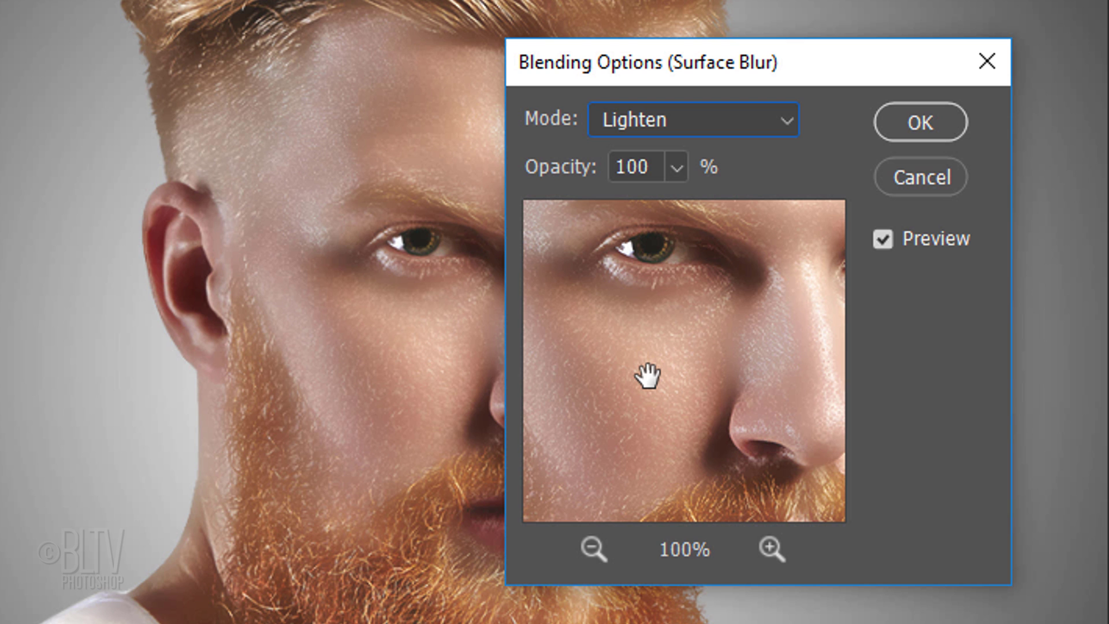
left_click(917, 126)
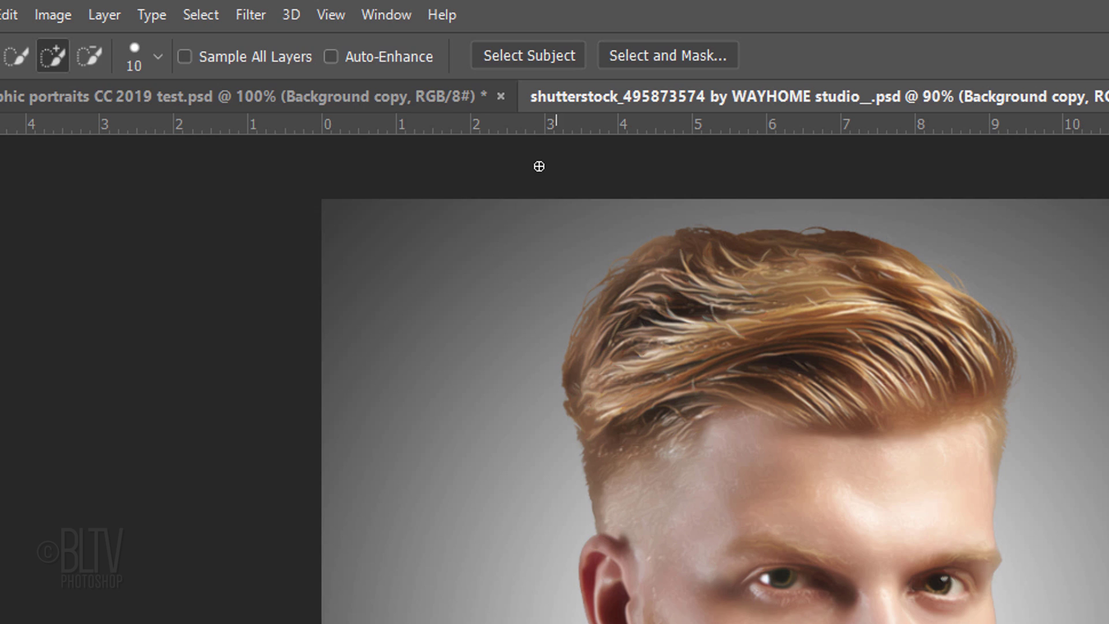
Apply Oil Paint with Stylization 4, Cleanliness 10, Scale 0.1 and Bristle Detail 10.
left_click(254, 19)
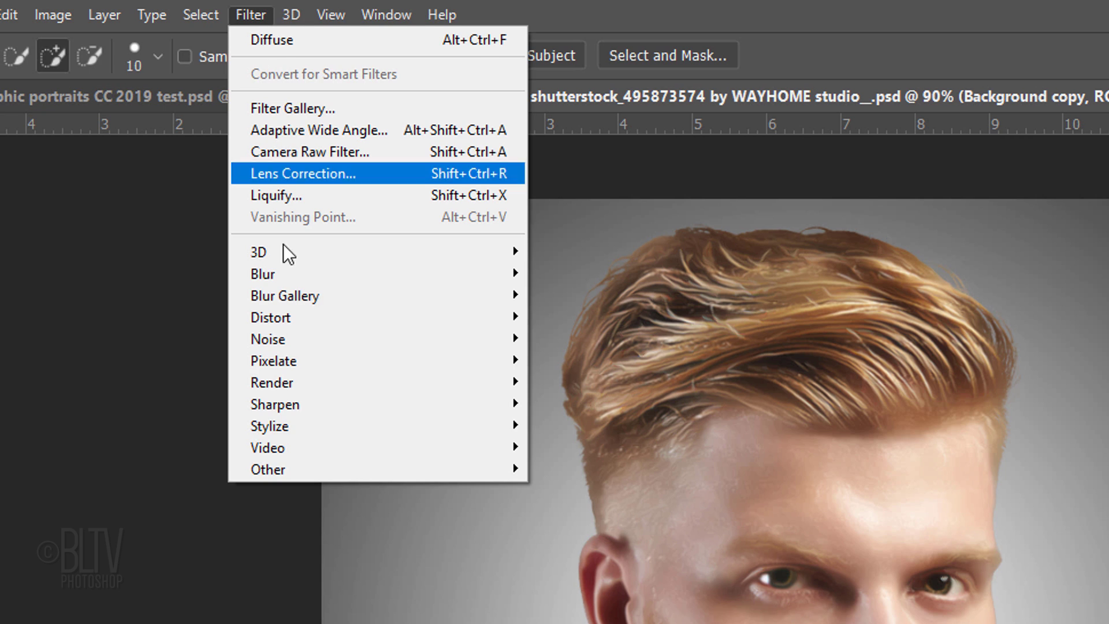
mouse_move(269, 425)
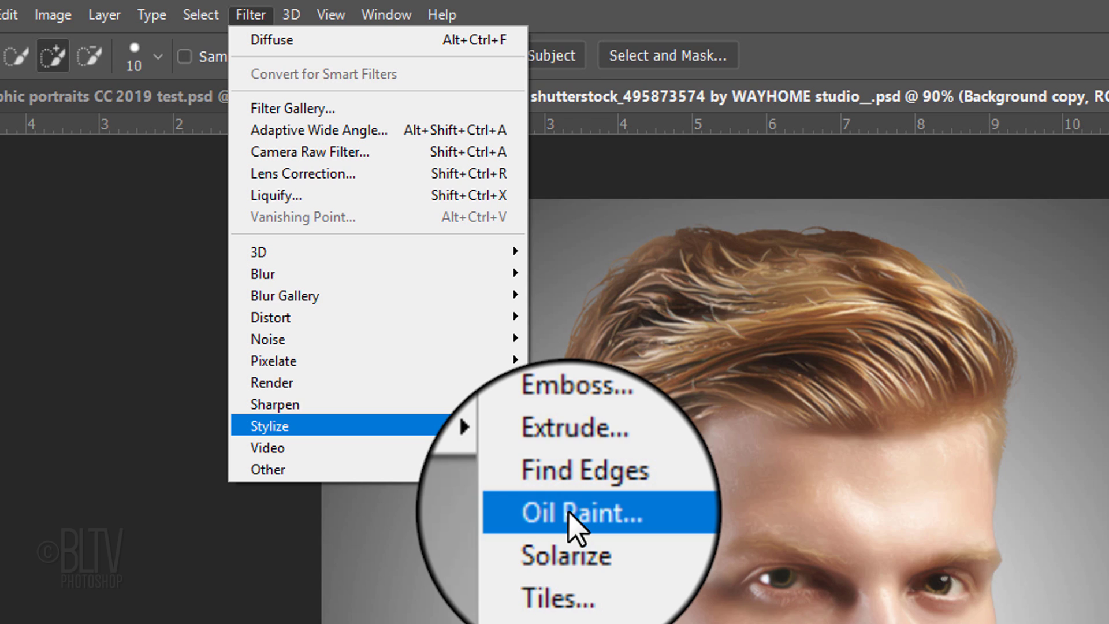
left_click(570, 511)
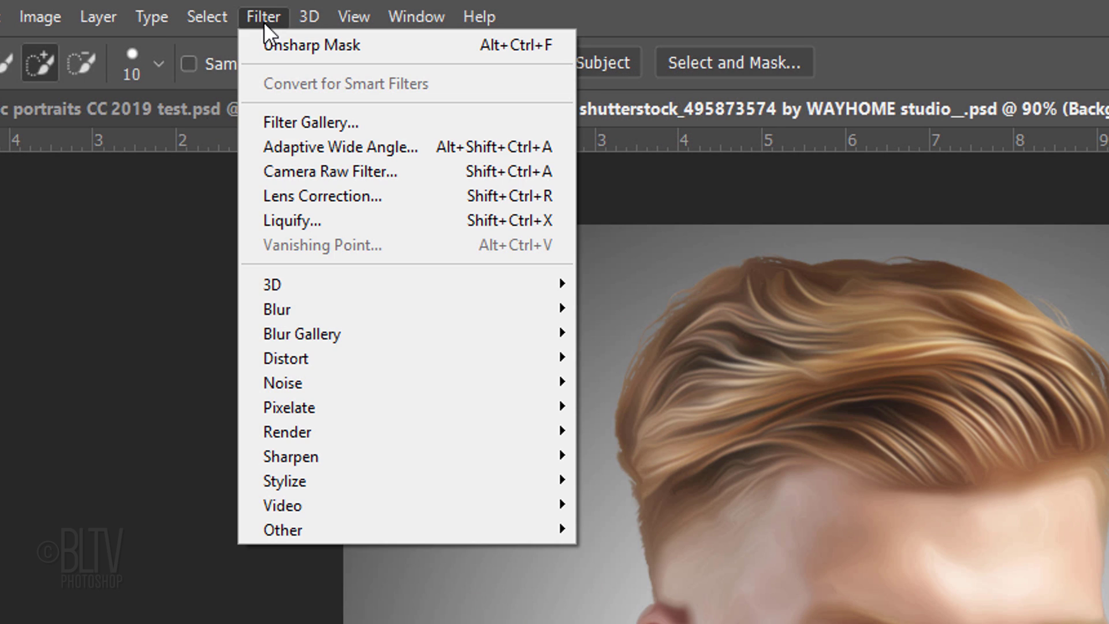
mouse_move(275, 405)
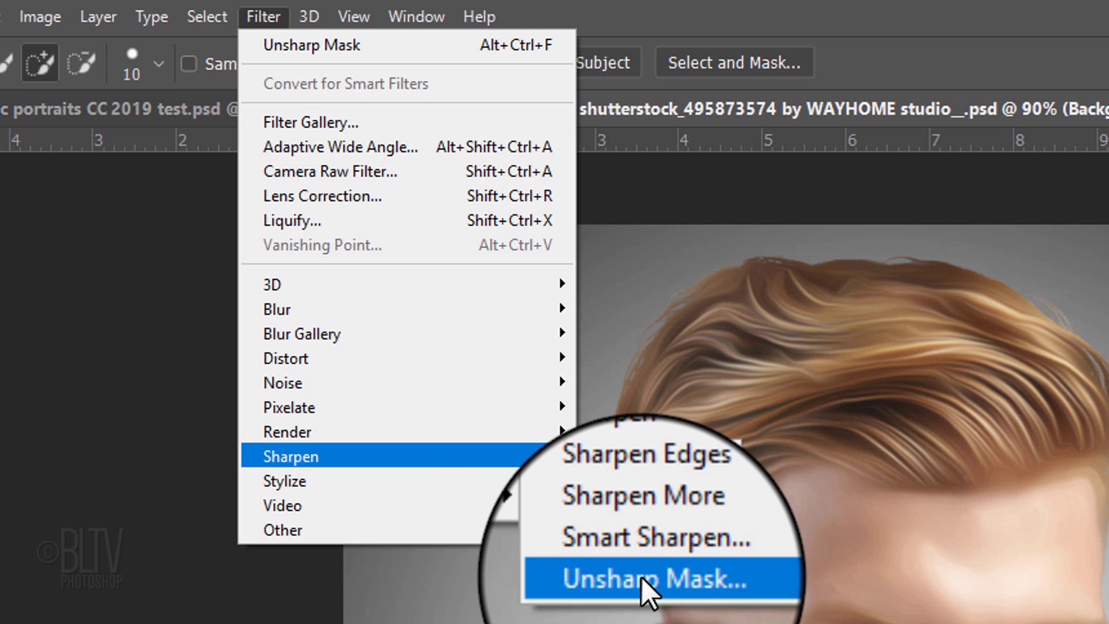
Apply Unsharp Mask with amount 270%, radius 40 px and threshold 20.
left_click(642, 578)
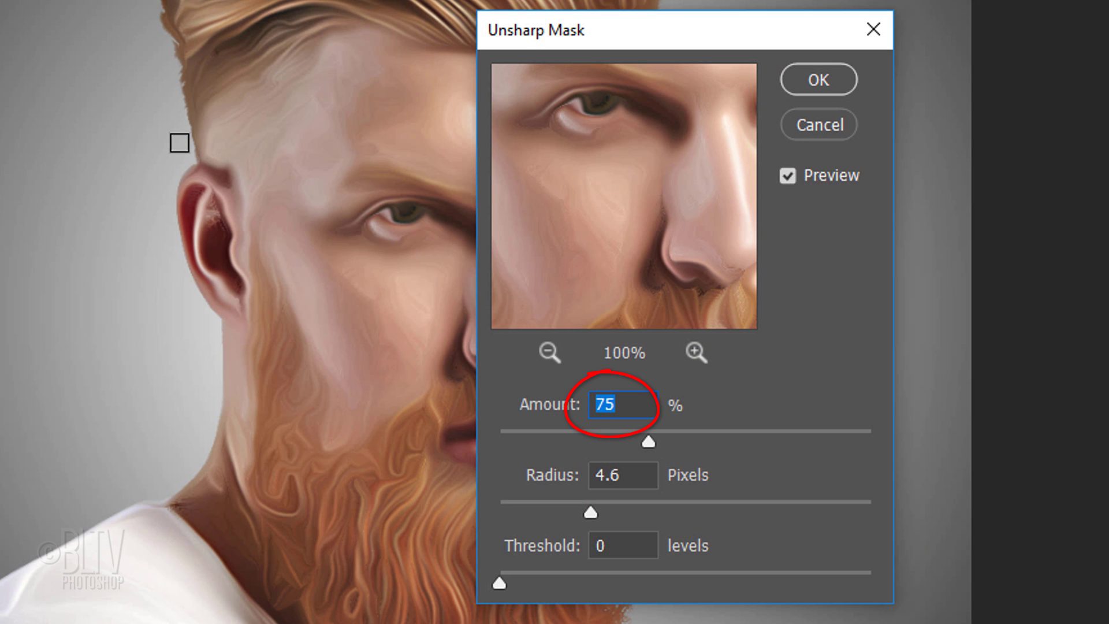
type("270")
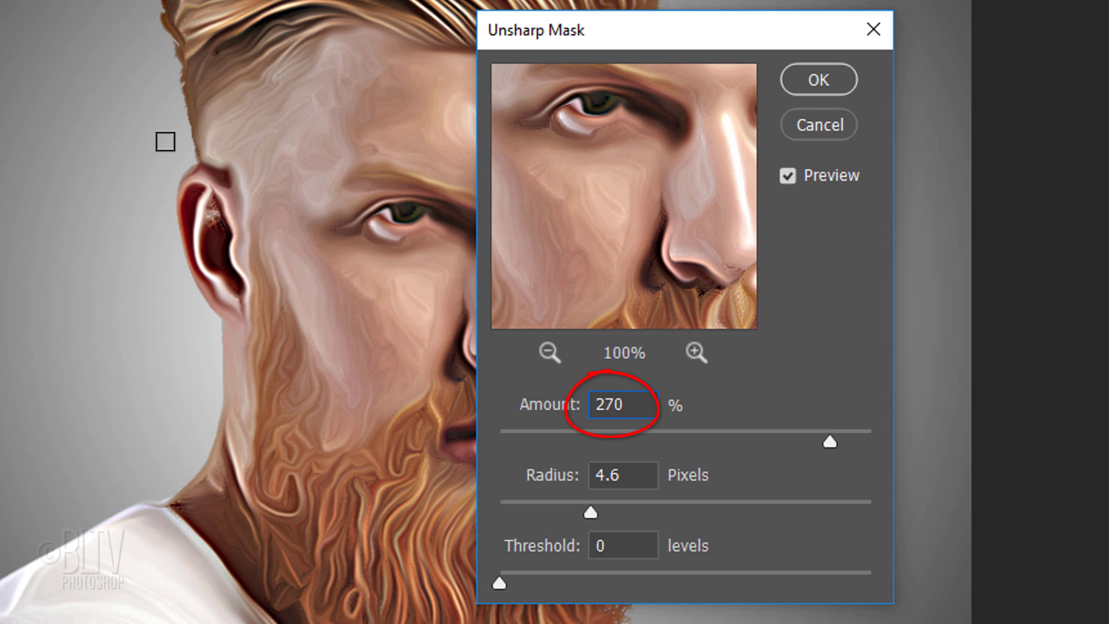
double_click(631, 476)
type("40")
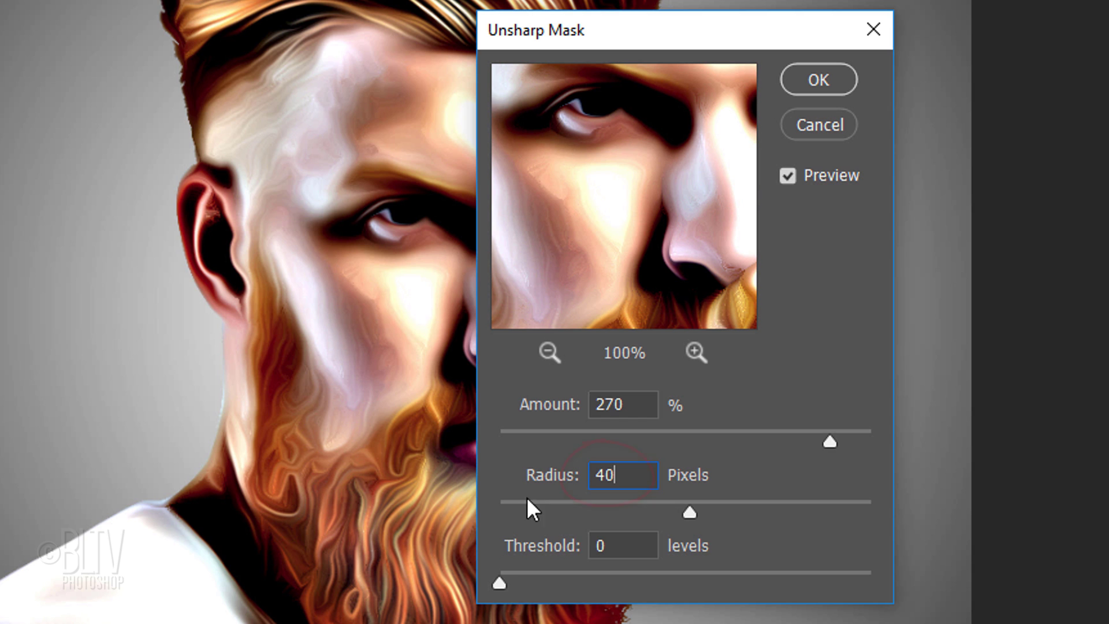
left_click(622, 549)
key("BackSpace")
type("20")
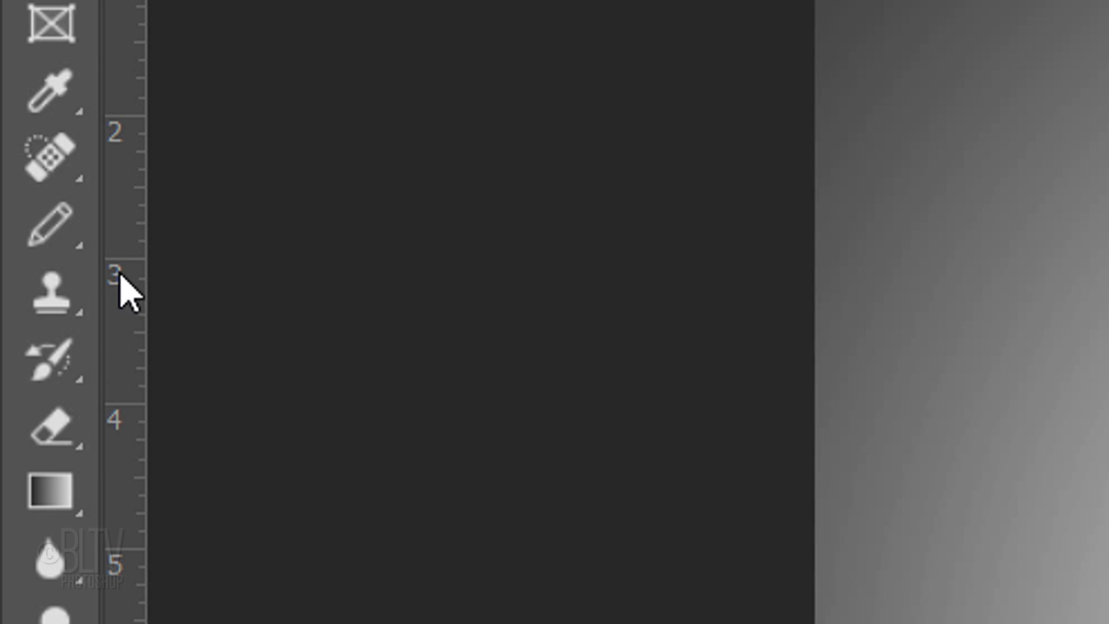
Switch to a 10 px Soft Round brush to paint black dots on the Smart Filters mask.
right_click(49, 223)
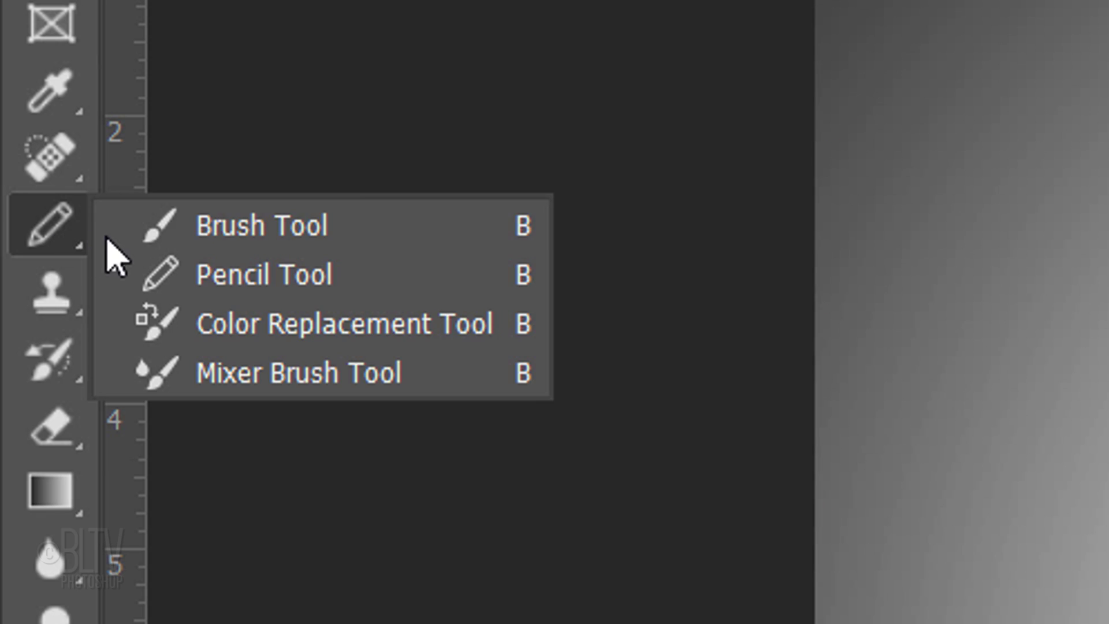
left_click(257, 244)
left_click(191, 87)
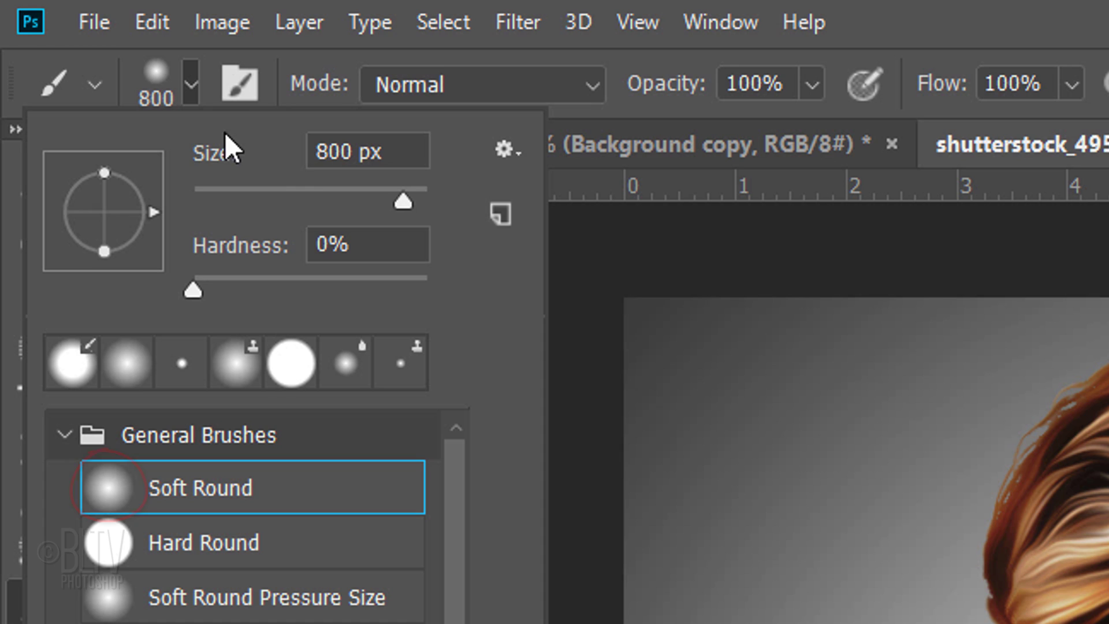
double_click(329, 152)
type("10")
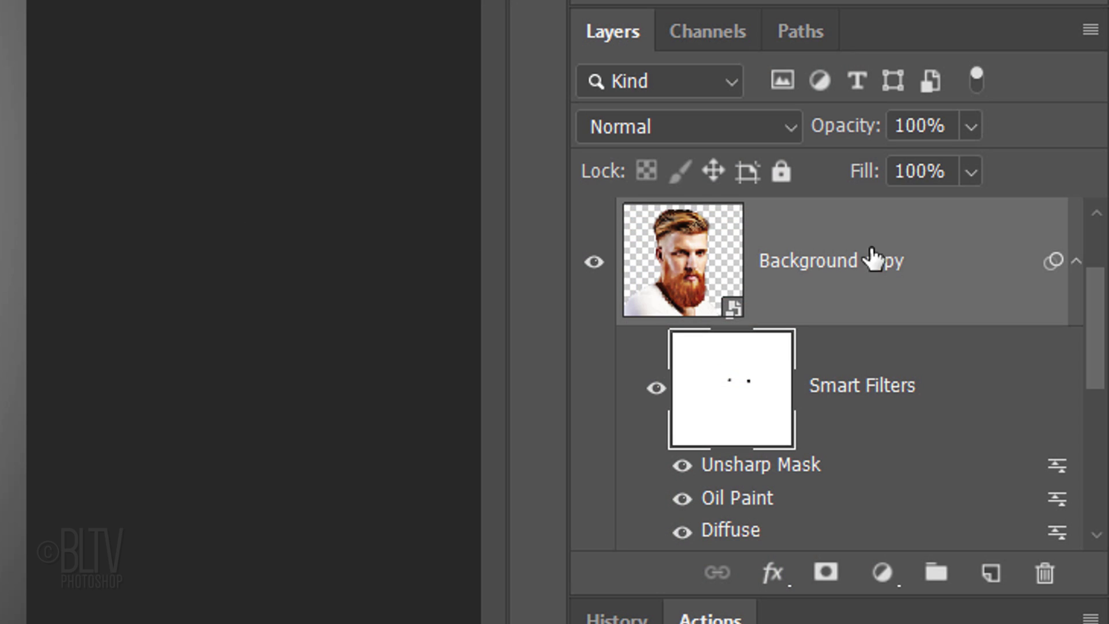
Collapse the Background copy filters, then show, select and Soft Light-blend the Color Halftone layer.
left_click(1074, 269)
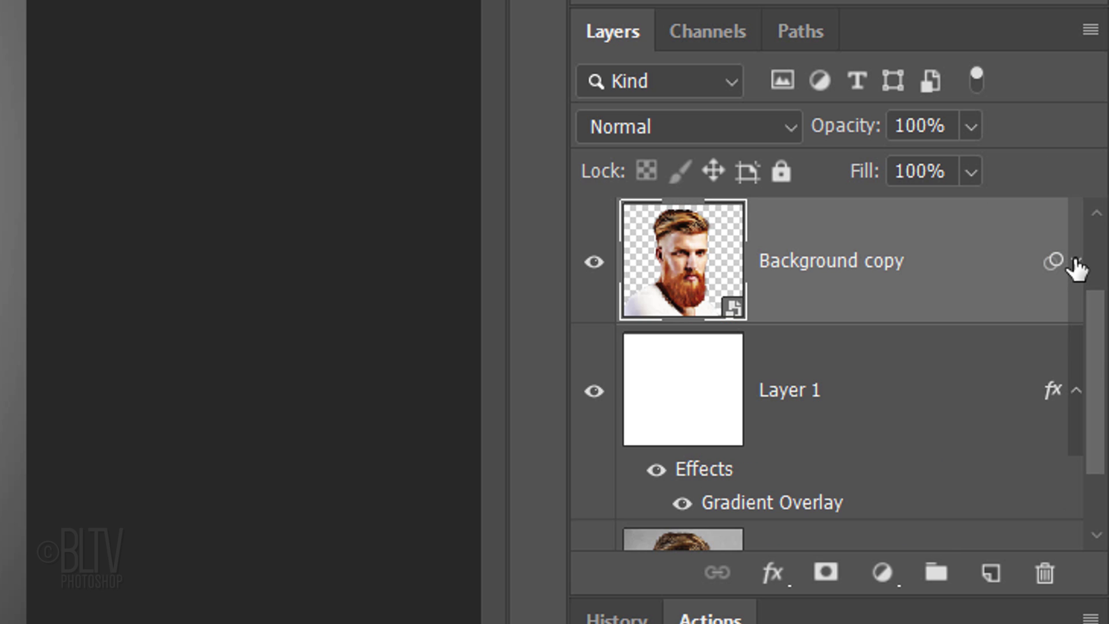
scroll(1091, 285, "up", 3)
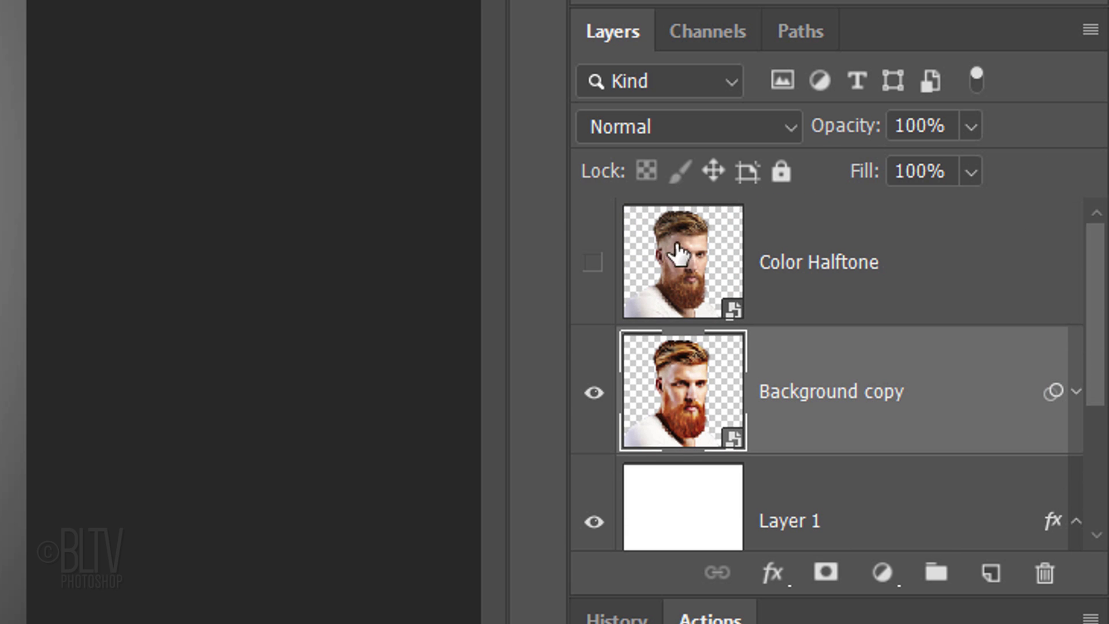
left_click(594, 263)
left_click(684, 274)
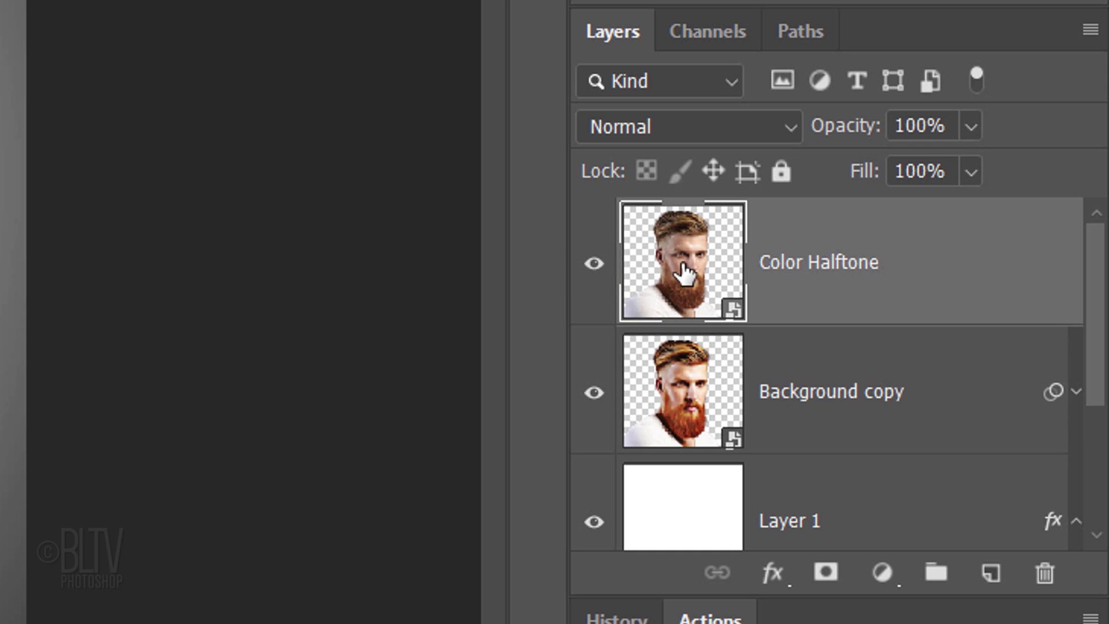
left_click(644, 126)
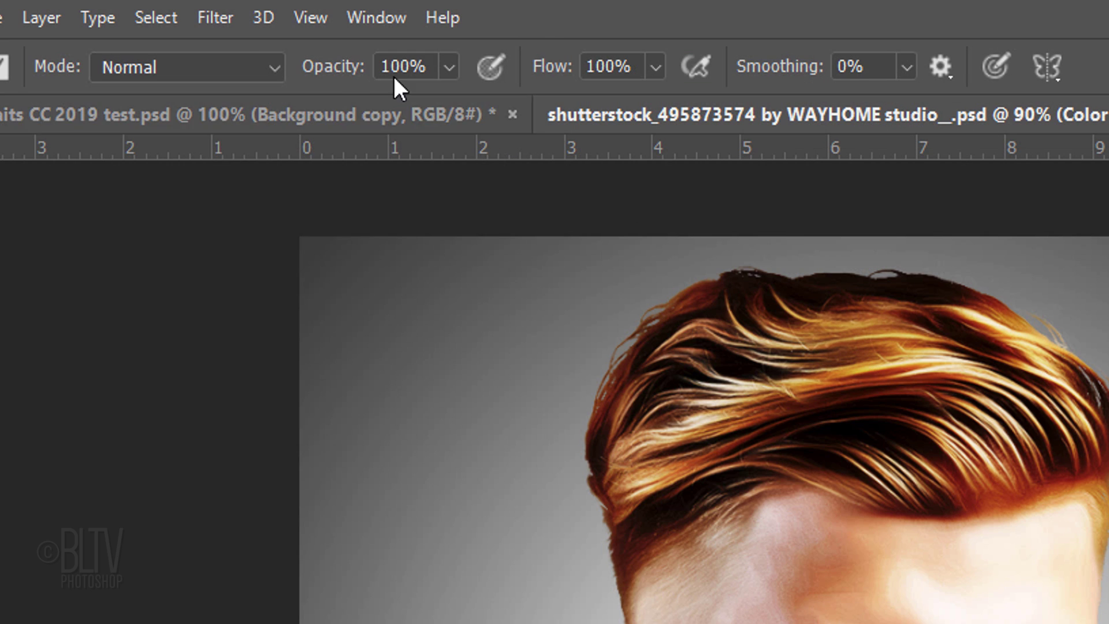
Apply Pixelate > Color Halftone with Max. Radius 4 and angles 108, 162, 90, 45.
left_click(216, 19)
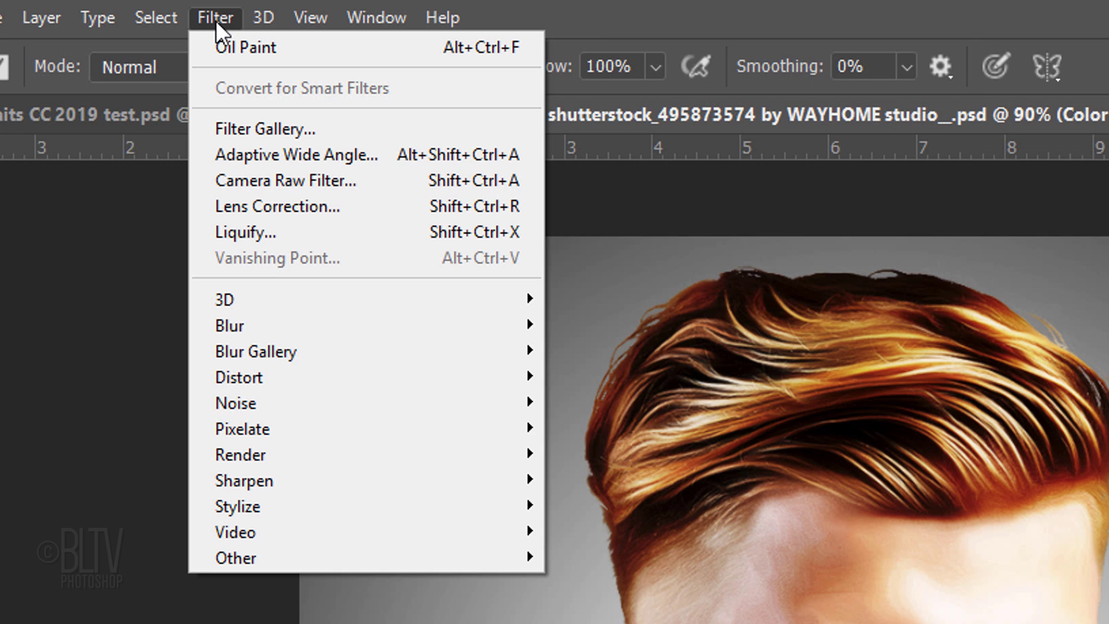
mouse_move(243, 429)
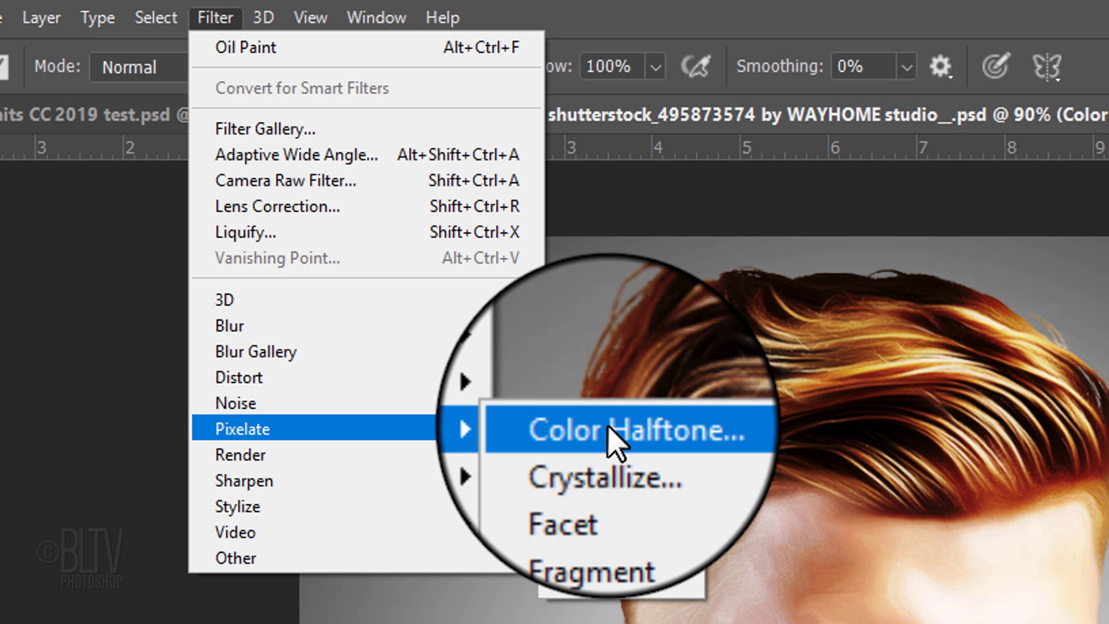
left_click(611, 429)
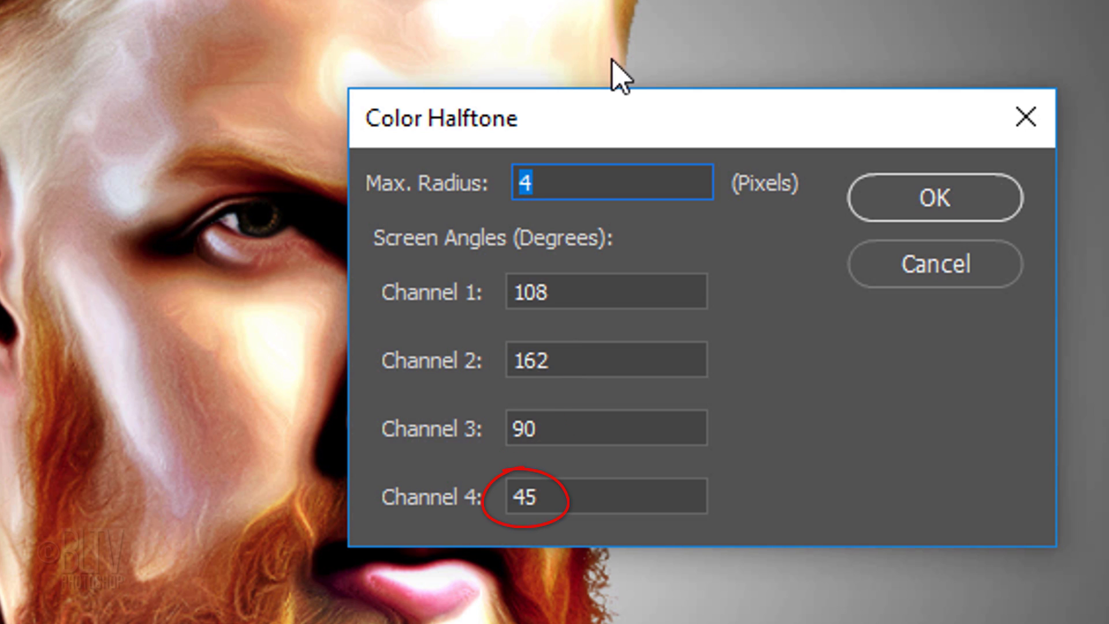
left_click(947, 209)
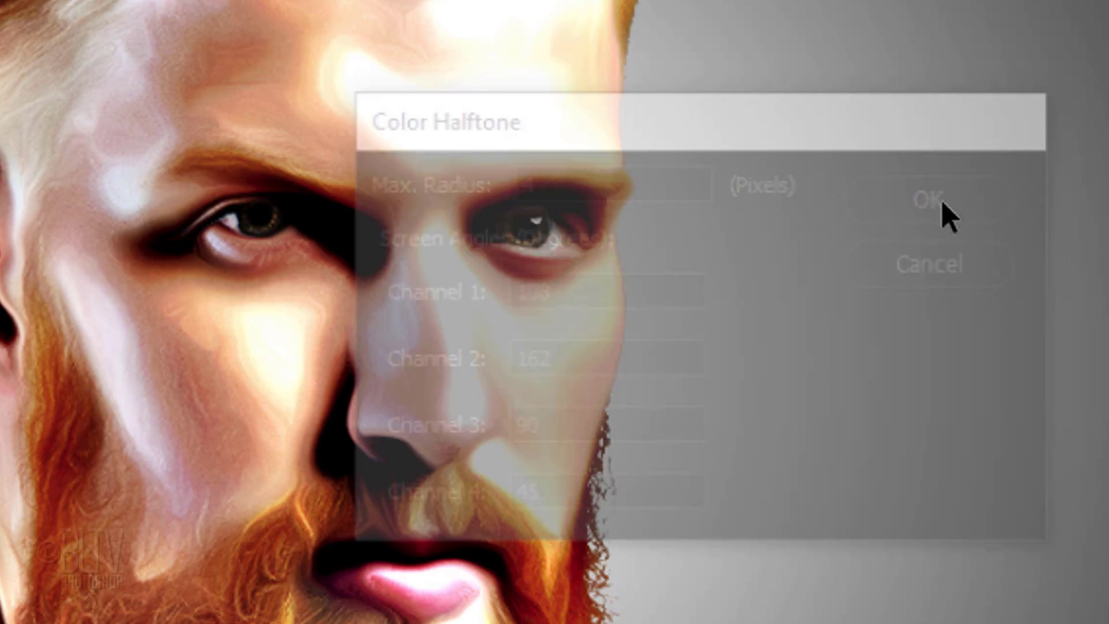